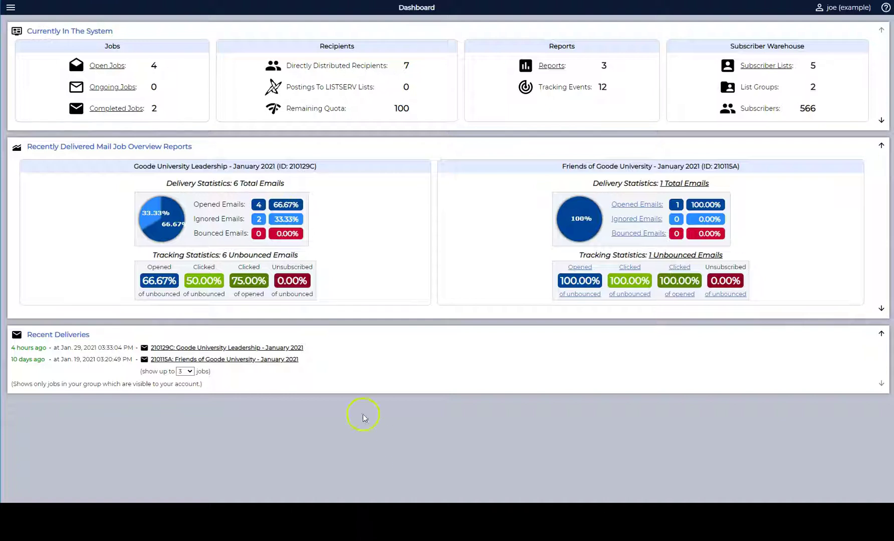
Open the public subscriber website customization for the Goode University - External Contacts list group in the Subscriber Warehouse.
{"action": "left_click", "coordinate": [11, 9]}
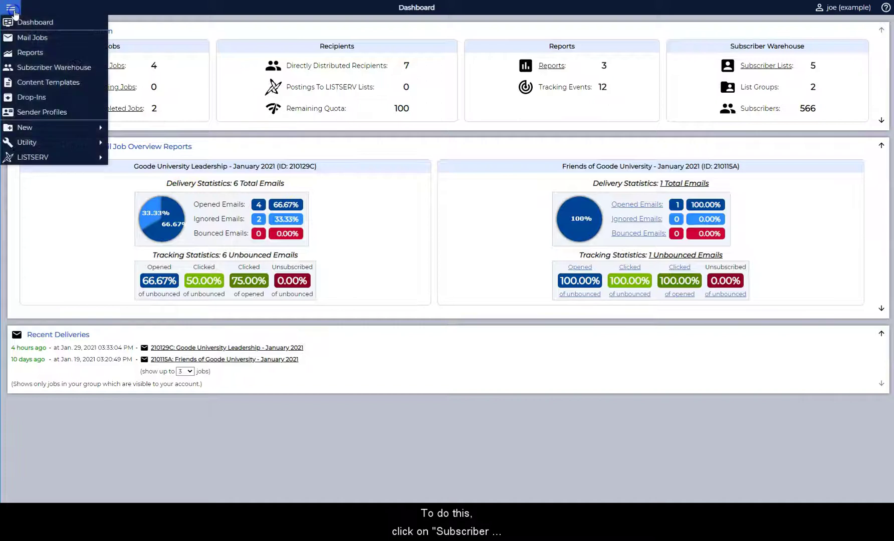
{"action": "left_click", "coordinate": [45, 67]}
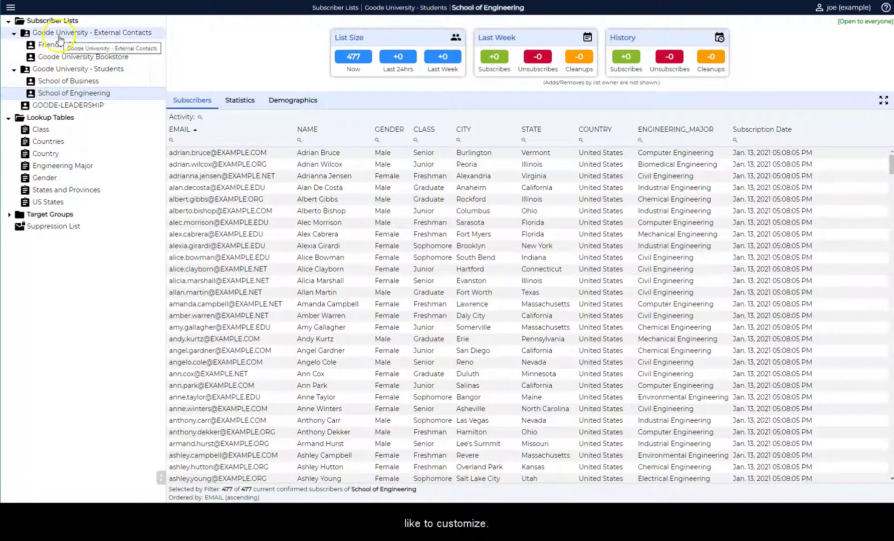
{"action": "left_click", "coordinate": [59, 34]}
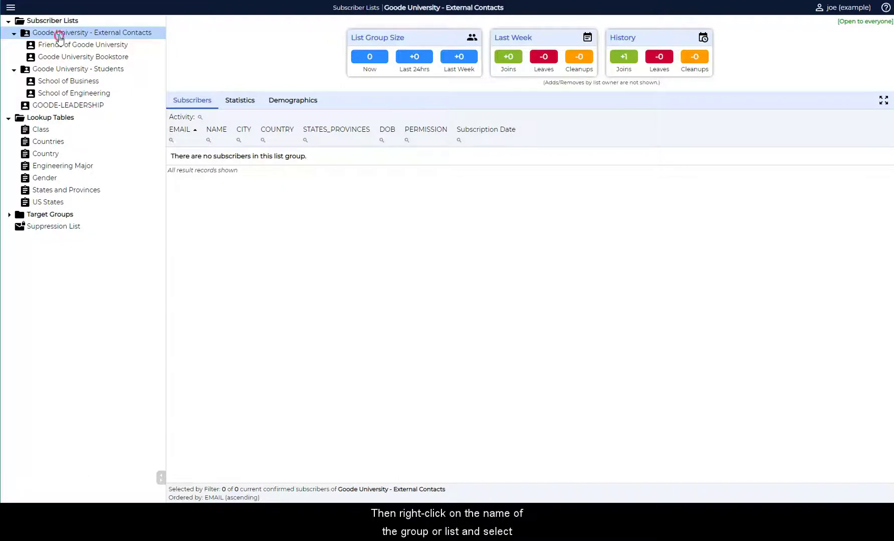
{"action": "right_click", "coordinate": [60, 38]}
{"action": "left_click", "coordinate": [134, 119]}
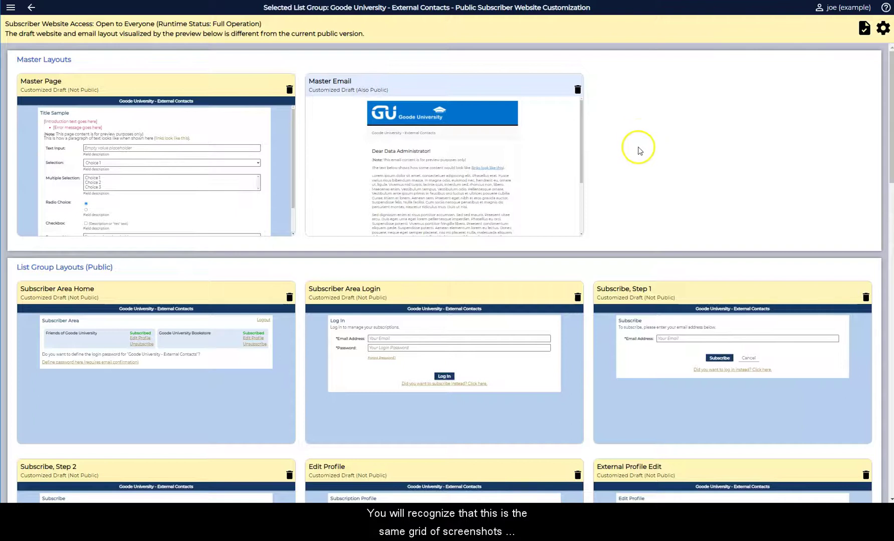
Open the Master Page layout draft for editing and set its Surrounding Area color to #F2F5F9.
{"action": "scroll", "coordinate": [635, 145], "scroll_direction": "down", "scroll_amount": 10}
{"action": "scroll", "coordinate": [640, 187], "scroll_direction": "down", "scroll_amount": 11}
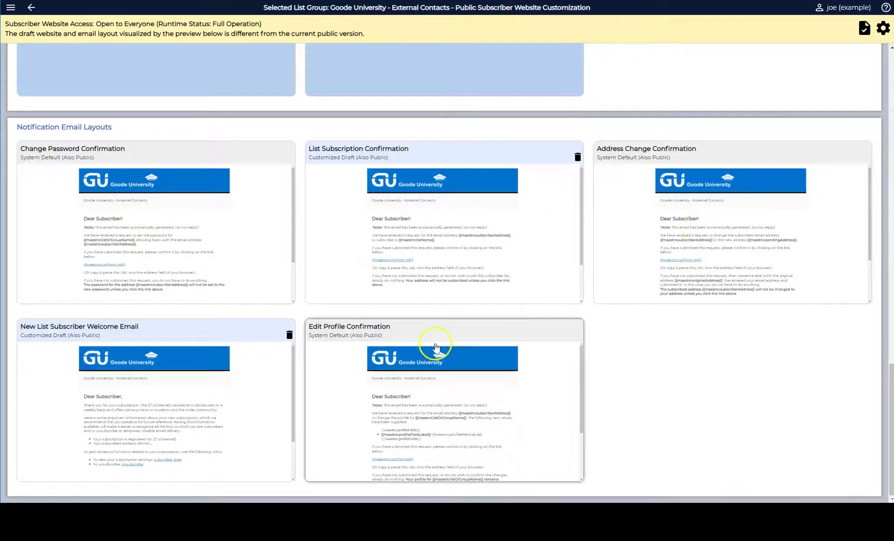
{"action": "scroll", "coordinate": [170, 374], "scroll_direction": "up", "scroll_amount": 6}
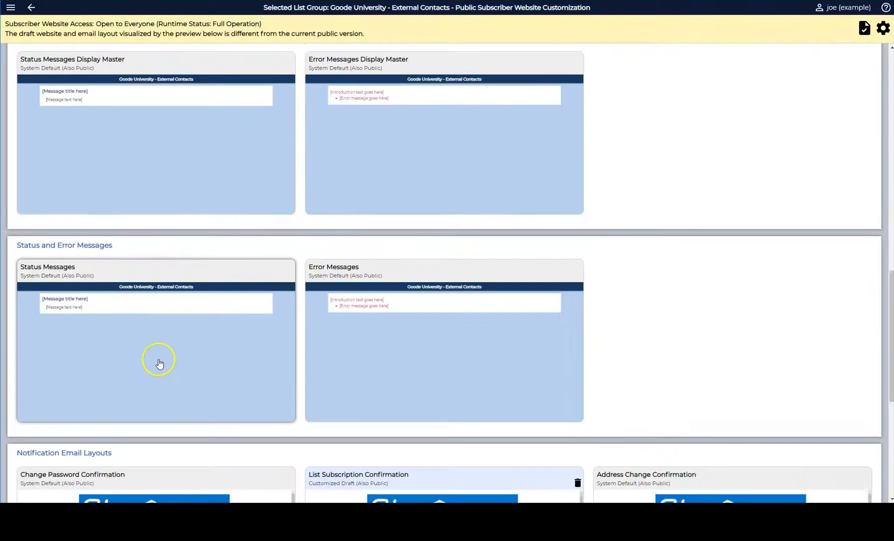
{"action": "scroll", "coordinate": [159, 364], "scroll_direction": "up", "scroll_amount": 15}
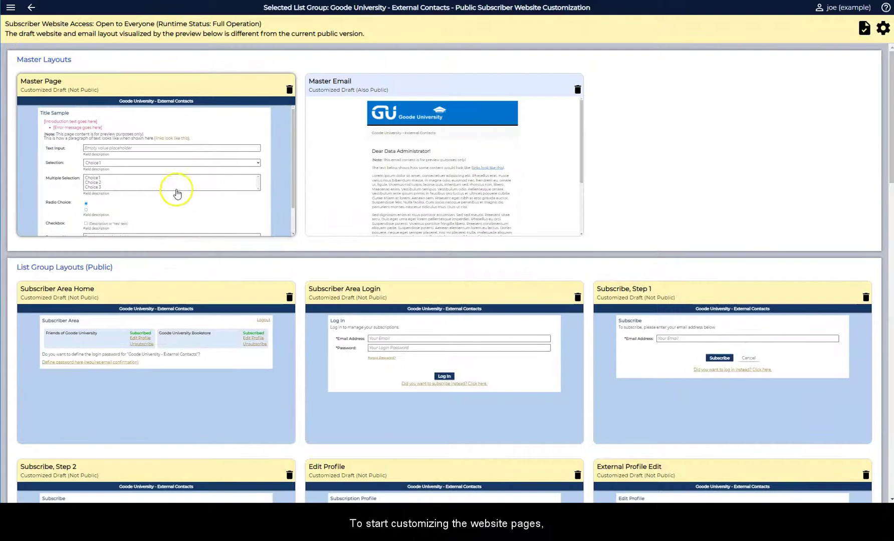
{"action": "left_click", "coordinate": [177, 184]}
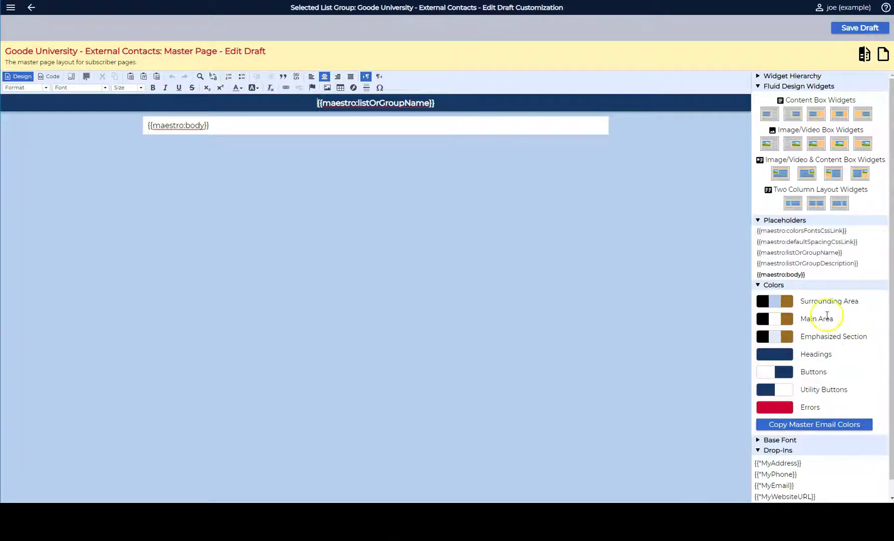
{"action": "left_click", "coordinate": [777, 303]}
{"action": "left_click_drag", "start_coordinate": [772, 351], "coordinate": [762, 313]}
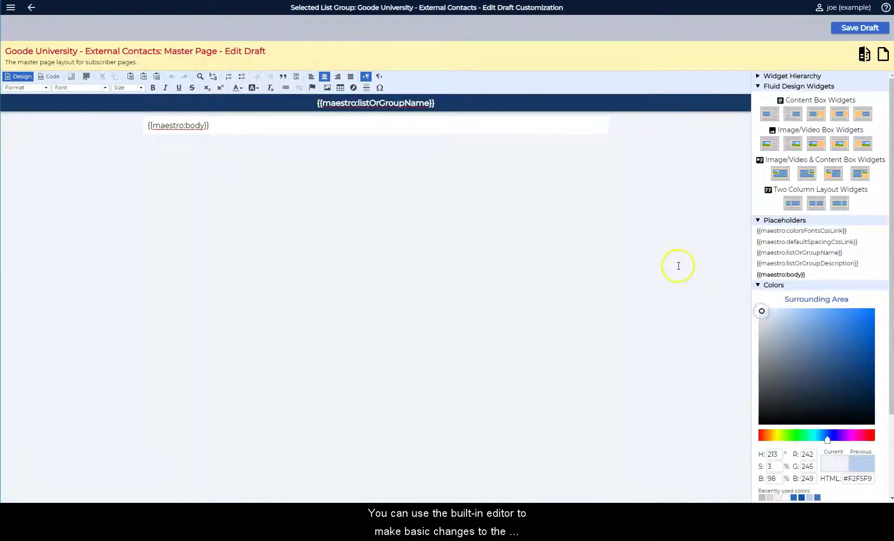
{"action": "left_click", "coordinate": [327, 88]}
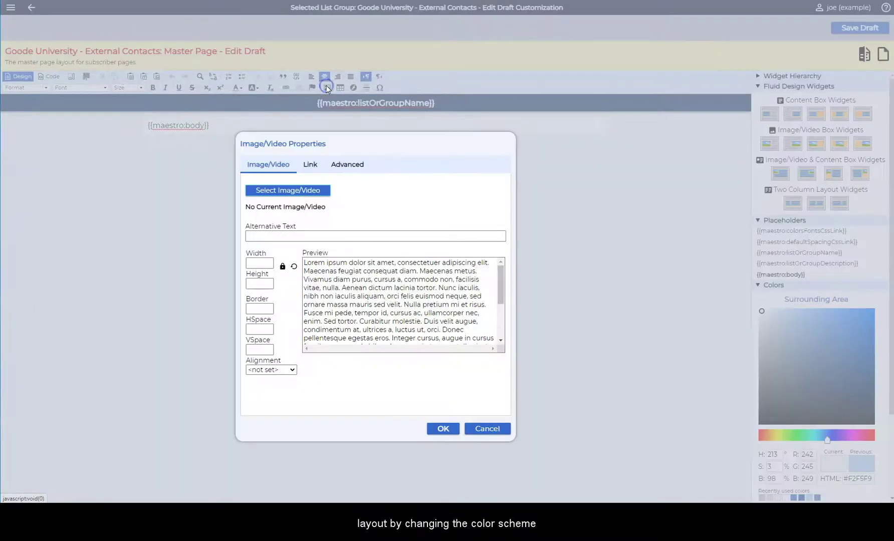
{"action": "left_click", "coordinate": [291, 189]}
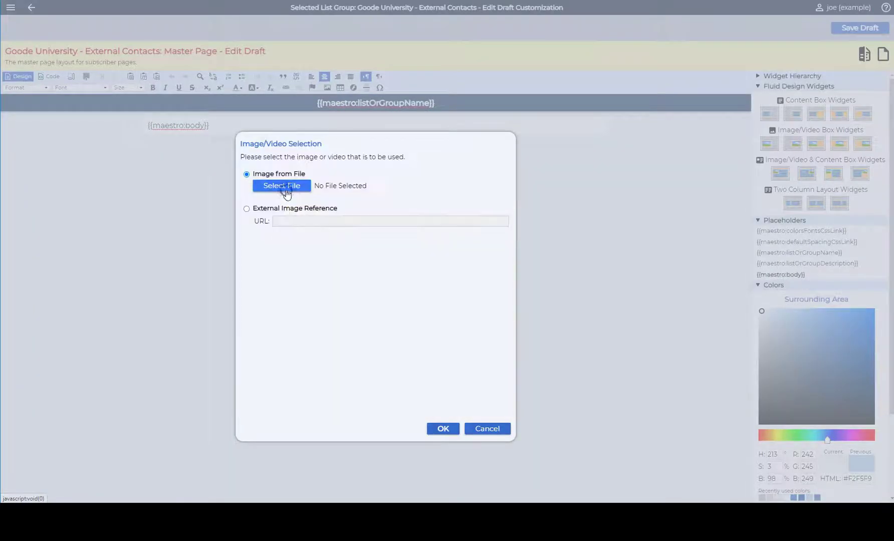
{"action": "left_click", "coordinate": [247, 209]}
{"action": "left_click", "coordinate": [299, 222]}
{"action": "type", "text": "https://www.lsoft.com/mail/examples/GoodeUniversityNavbar.png"}
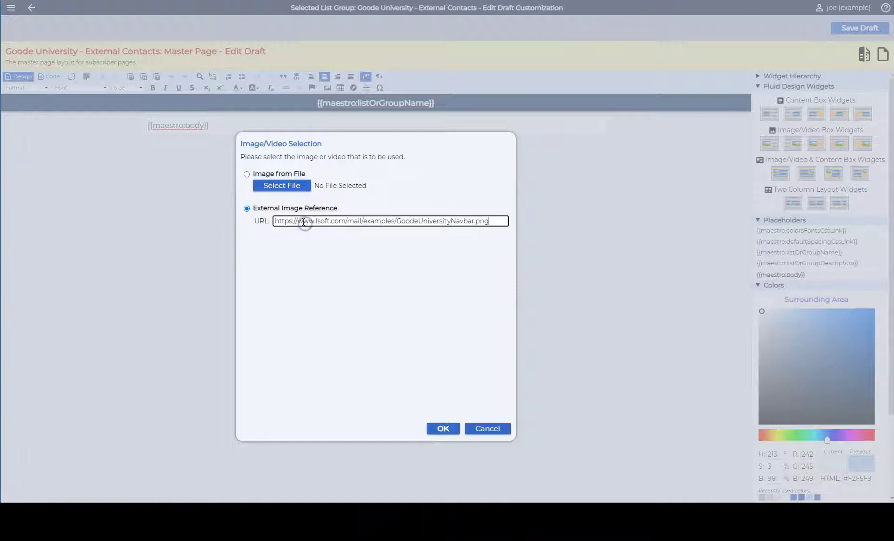
{"action": "left_click", "coordinate": [441, 429]}
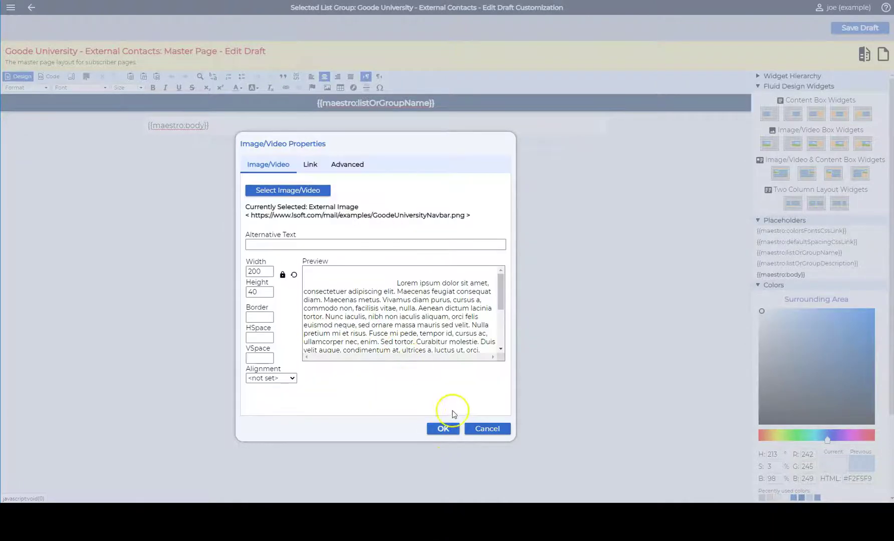
{"action": "left_click", "coordinate": [444, 430]}
{"action": "left_click_drag", "start_coordinate": [490, 112], "coordinate": [354, 118]}
{"action": "key", "text": "Delete"}
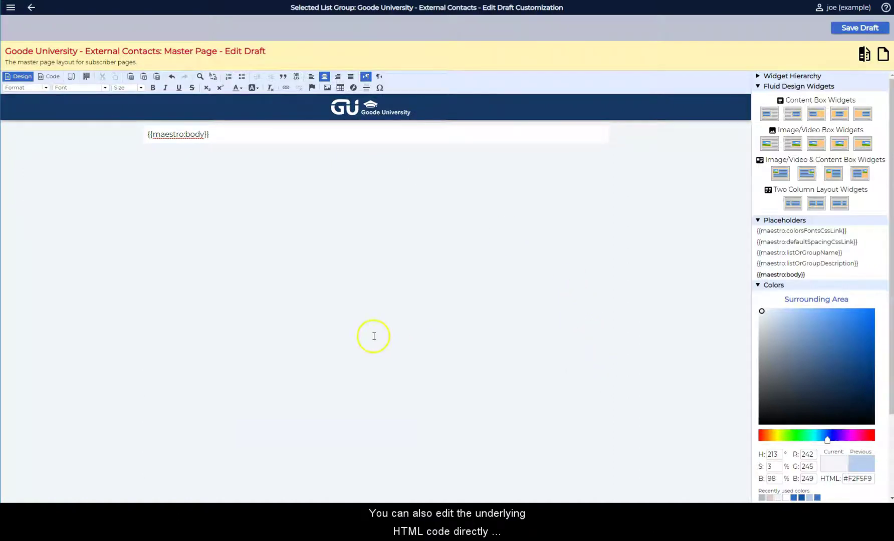
{"action": "left_click", "coordinate": [370, 329]}
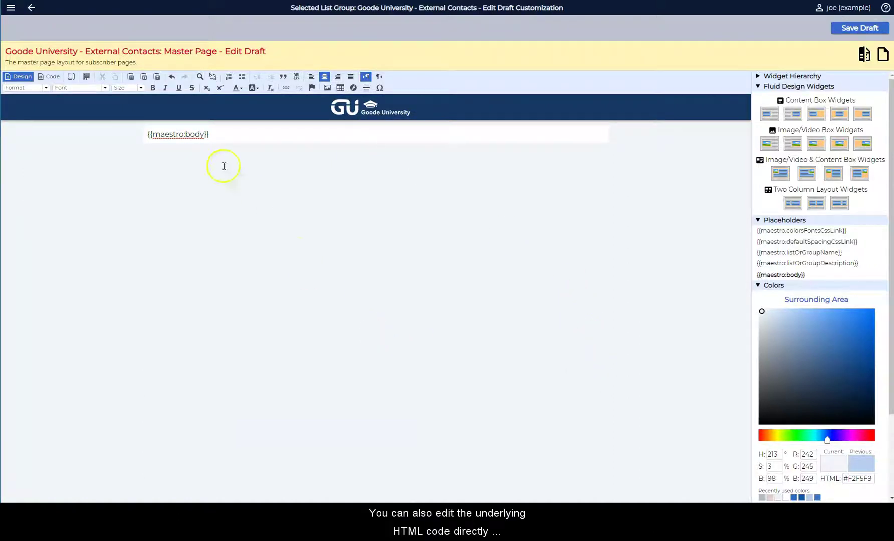
{"action": "left_click", "coordinate": [230, 135]}
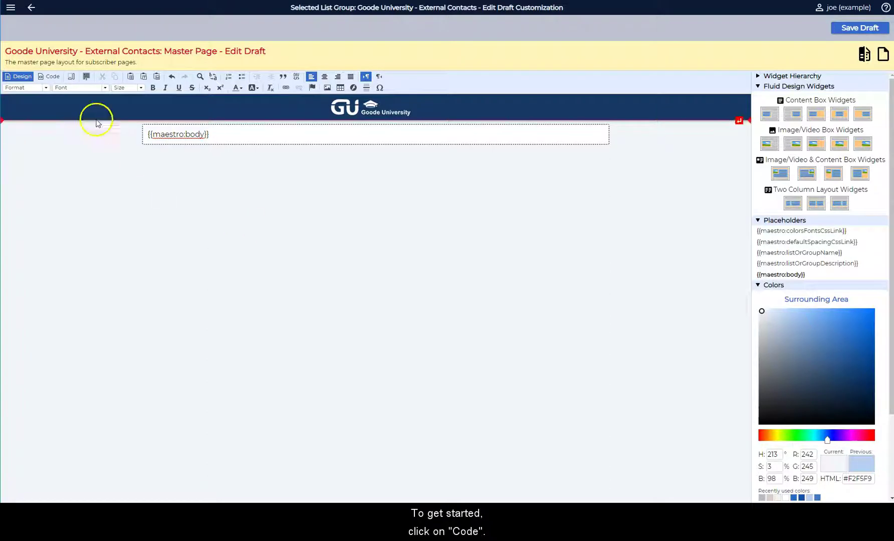
Replace the master page's entire HTML source with the copied L-Soft Subscription Center website code.
{"action": "left_click", "coordinate": [50, 77]}
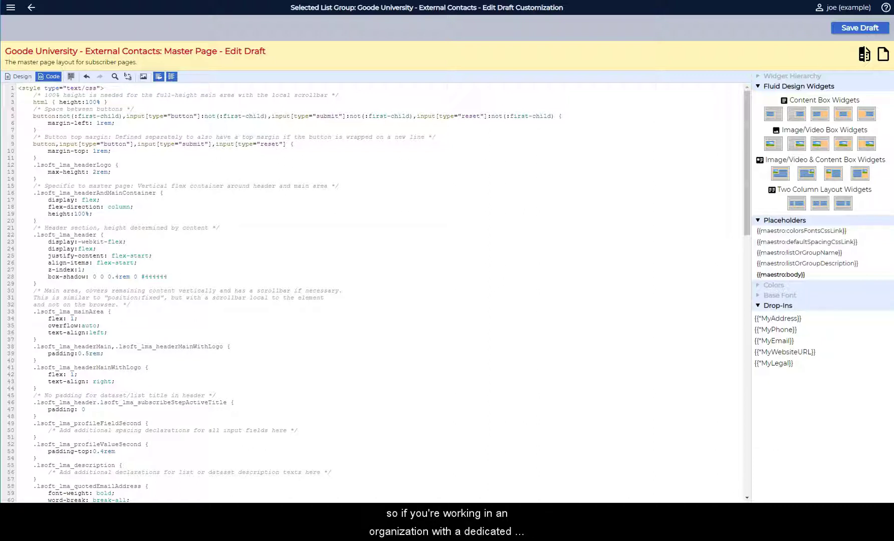
{"action": "scroll", "coordinate": [384, 246], "scroll_direction": "down", "scroll_amount": 7}
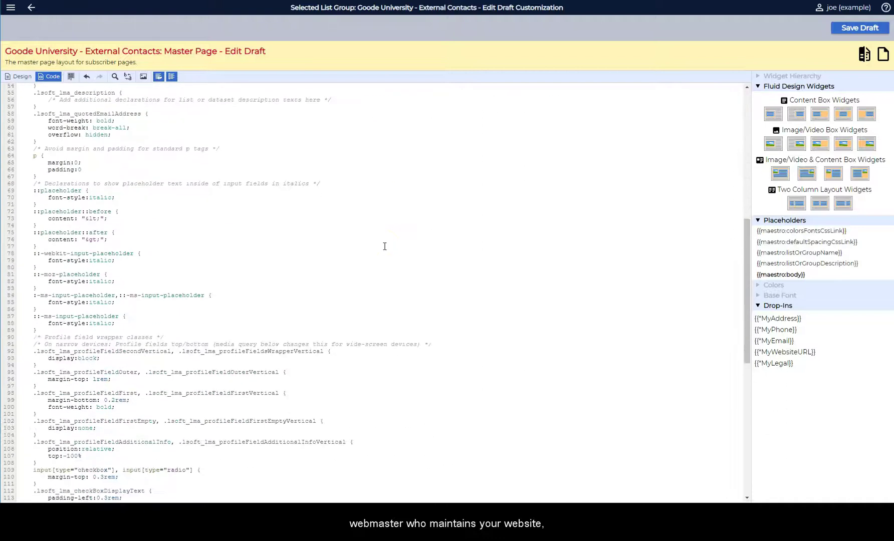
{"action": "scroll", "coordinate": [384, 246], "scroll_direction": "down", "scroll_amount": 7}
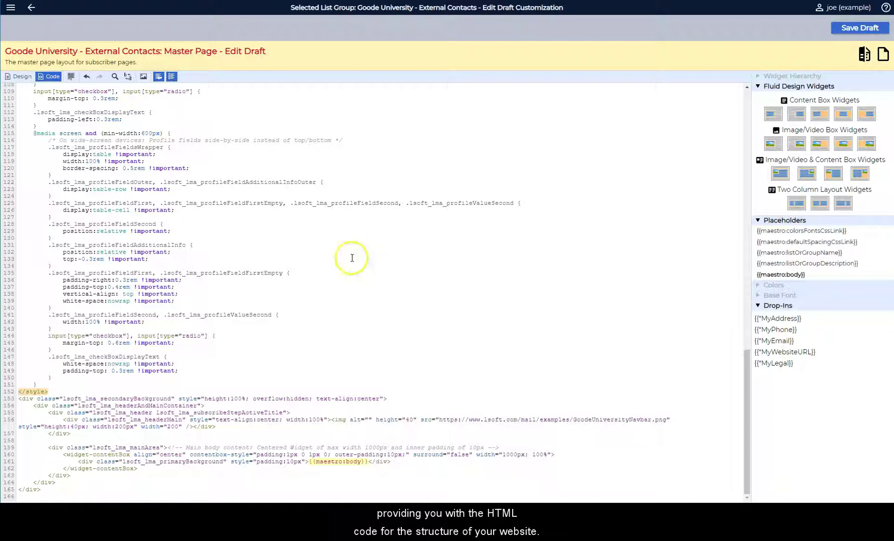
{"action": "left_click", "coordinate": [56, 483]}
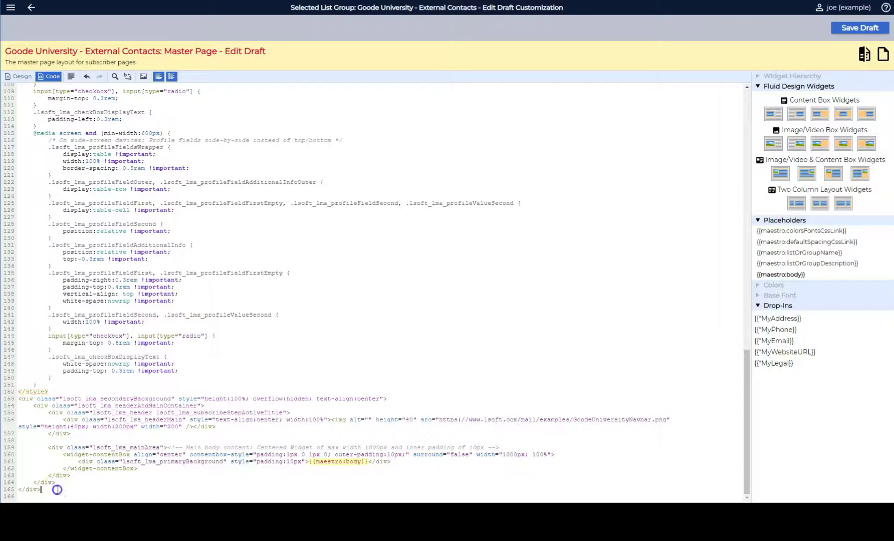
{"action": "key", "text": "ctrl+a"}
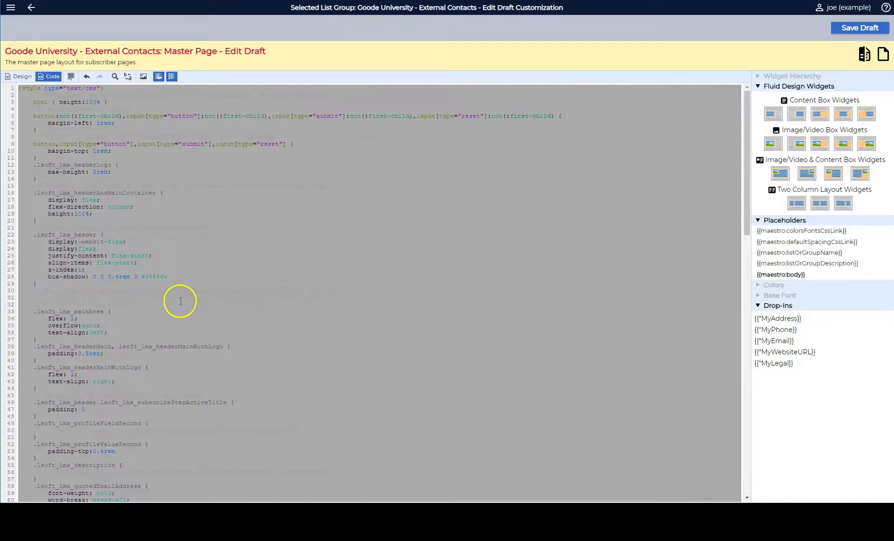
{"action": "key", "text": "BackSpace"}
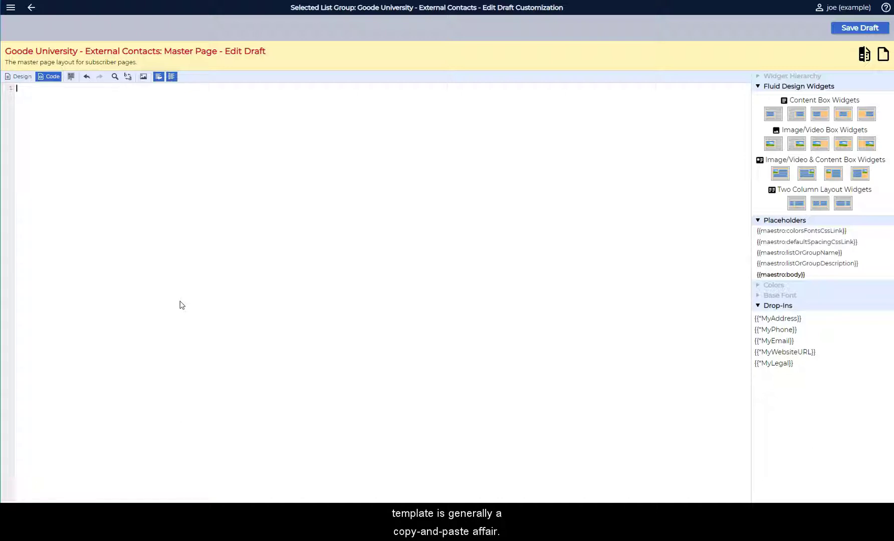
{"action": "key", "text": "ctrl+v"}
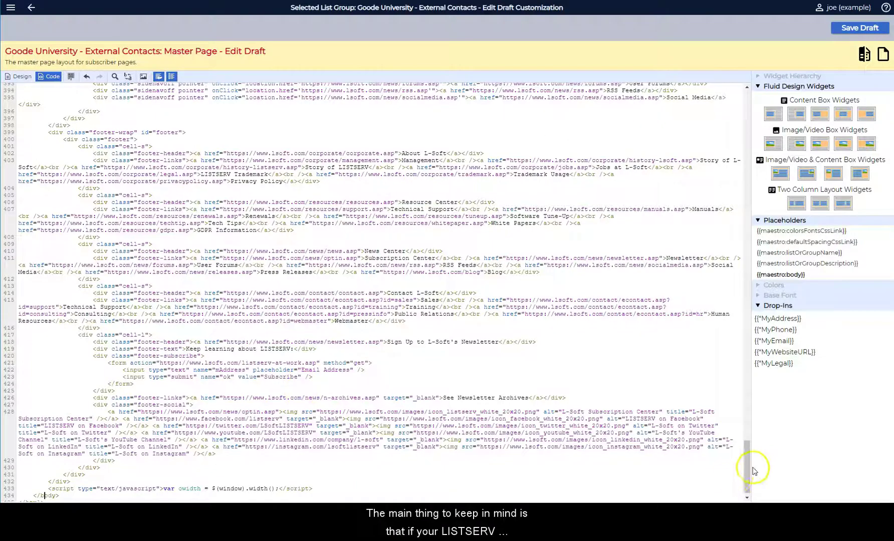
Insert the {{maestro:body}} placeholder in the empty lines inside the "padding" div of the main content area.
{"action": "left_click_drag", "start_coordinate": [747, 487], "coordinate": [735, 103]}
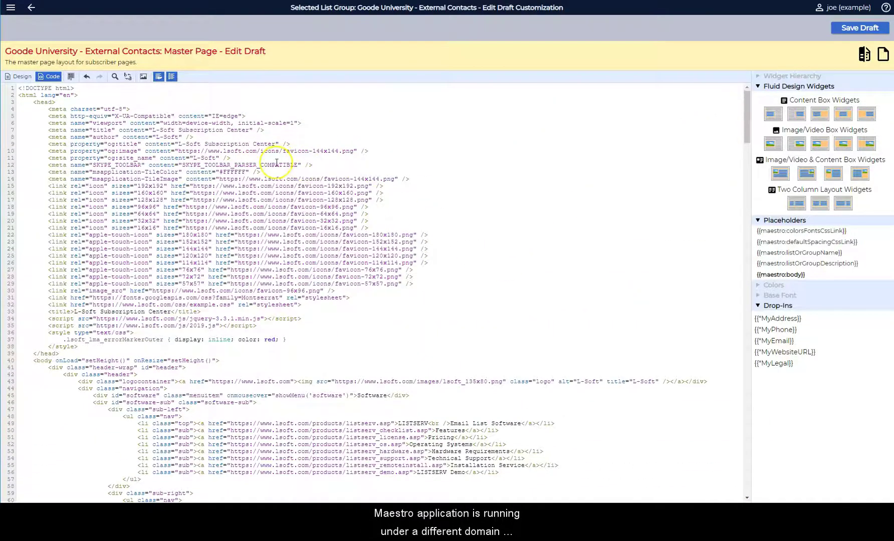
{"action": "scroll", "coordinate": [167, 340], "scroll_direction": "down", "scroll_amount": 6}
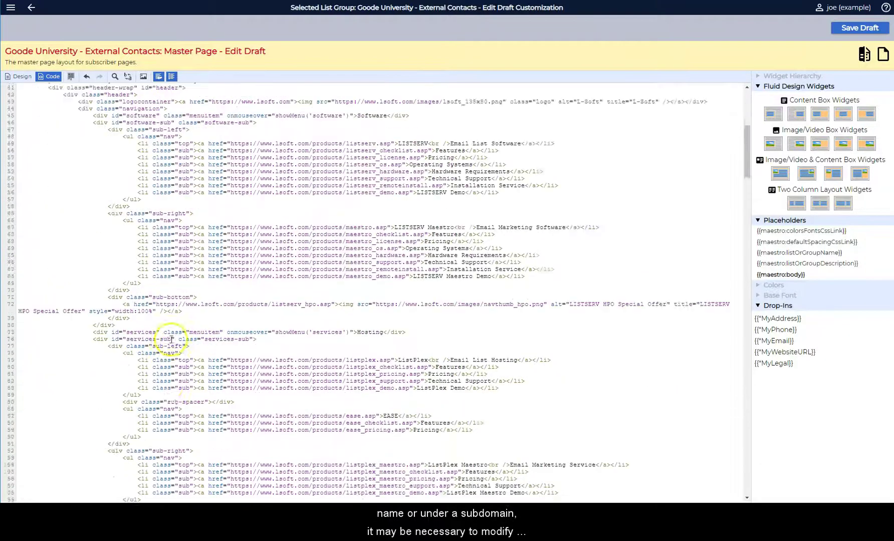
{"action": "scroll", "coordinate": [168, 340], "scroll_direction": "down", "scroll_amount": 3}
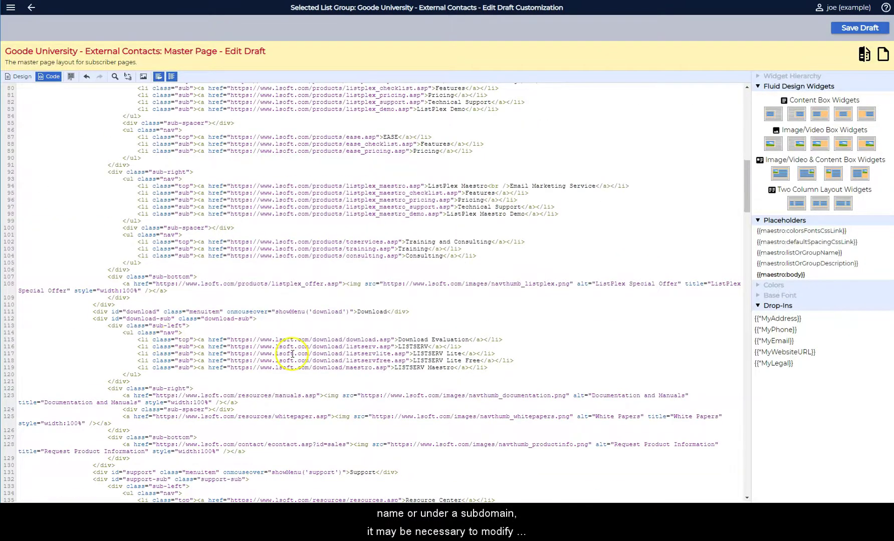
{"action": "scroll", "coordinate": [289, 356], "scroll_direction": "down", "scroll_amount": 12}
{"action": "scroll", "coordinate": [289, 355], "scroll_direction": "down", "scroll_amount": 11}
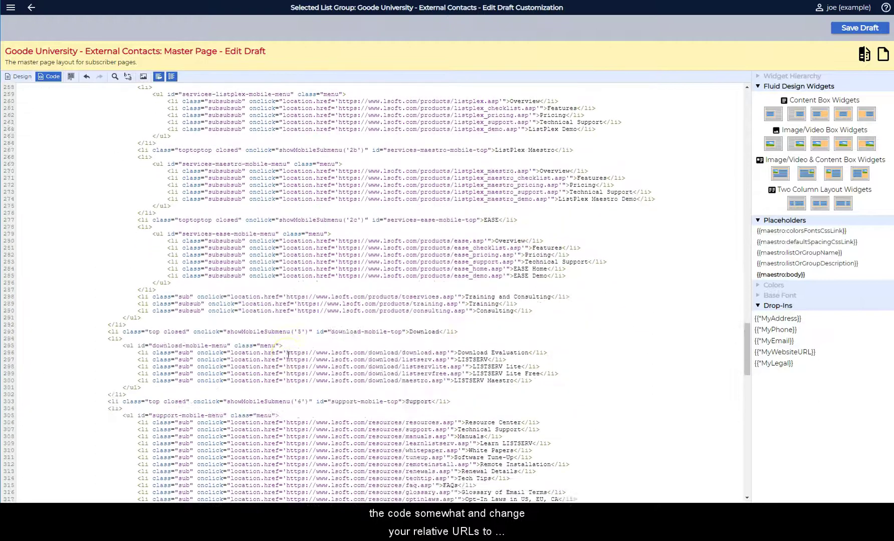
{"action": "left_click", "coordinate": [276, 308]}
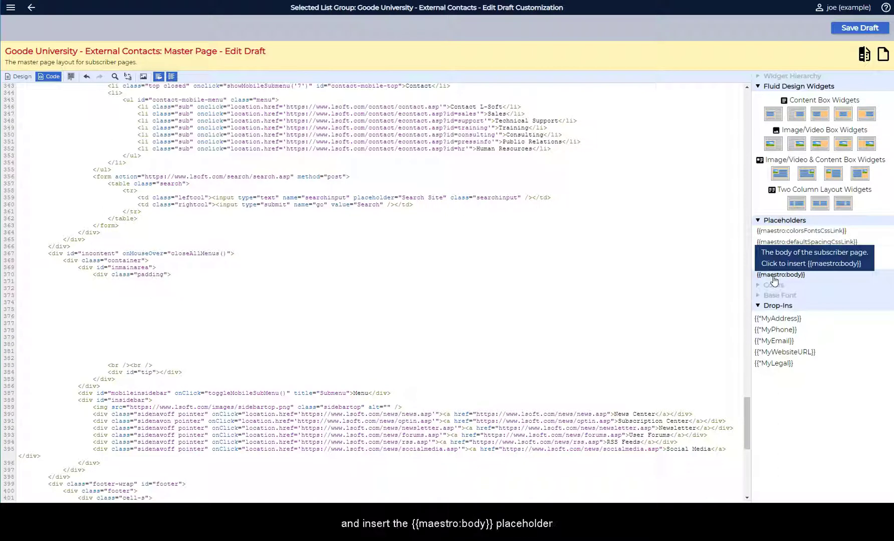
{"action": "left_click", "coordinate": [779, 261]}
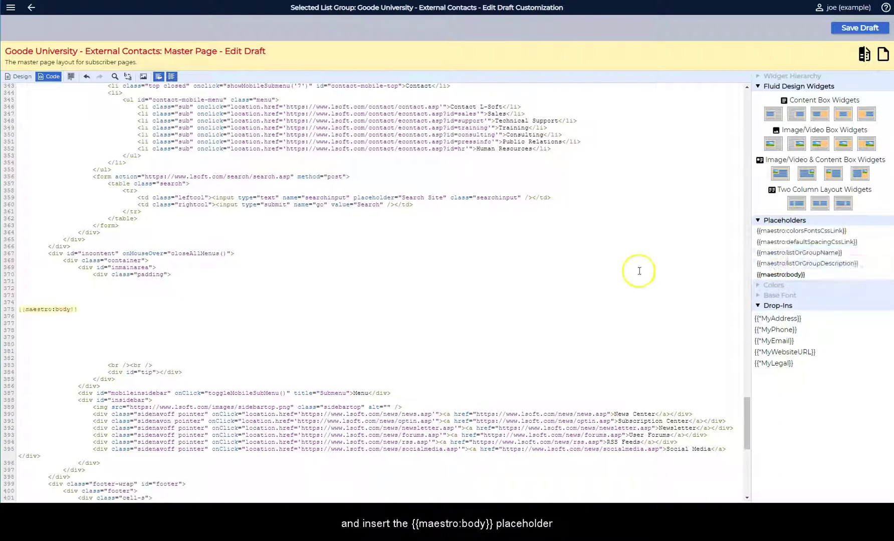
Remove the surplus blank lines above and below the {{maestro:body}} placeholder in the code.
{"action": "key", "text": "BackSpace"}
{"action": "key", "text": "BackSpace"}
{"action": "key", "text": "BackSpace"}
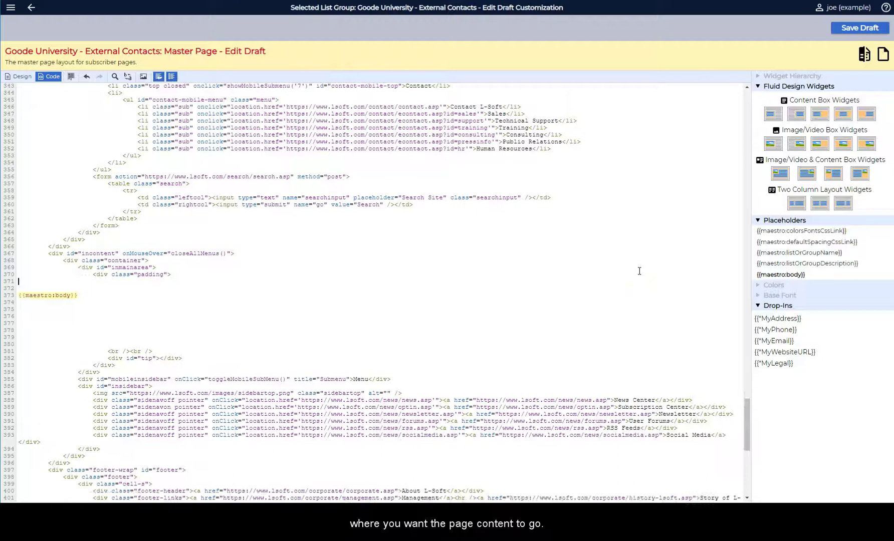
{"action": "key", "text": "Delete"}
{"action": "key", "text": "Delete"}
{"action": "key", "text": "Delete"}
{"action": "key", "text": "Delete"}
{"action": "key", "text": "Delete"}
{"action": "key", "text": "Delete"}
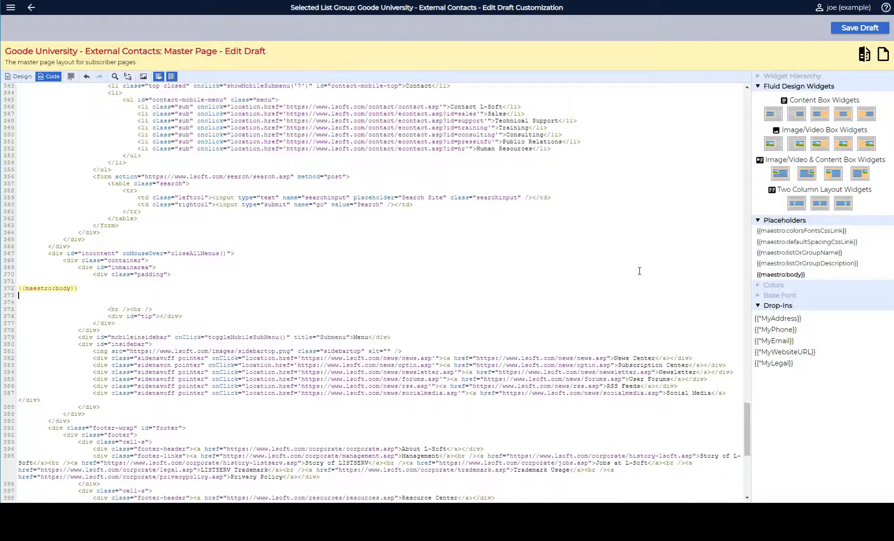
Add two copies of the example.css stylesheet link line in the head section, below the Montserrat font link.
{"action": "left_click_drag", "start_coordinate": [746, 426], "coordinate": [739, 91]}
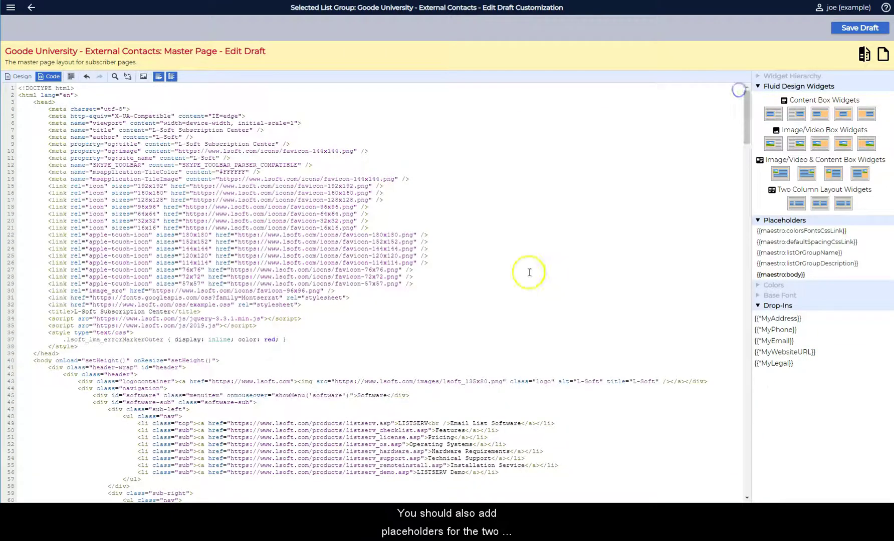
{"action": "left_click", "coordinate": [362, 301]}
{"action": "key", "text": "Right"}
{"action": "key", "text": "shift+Down"}
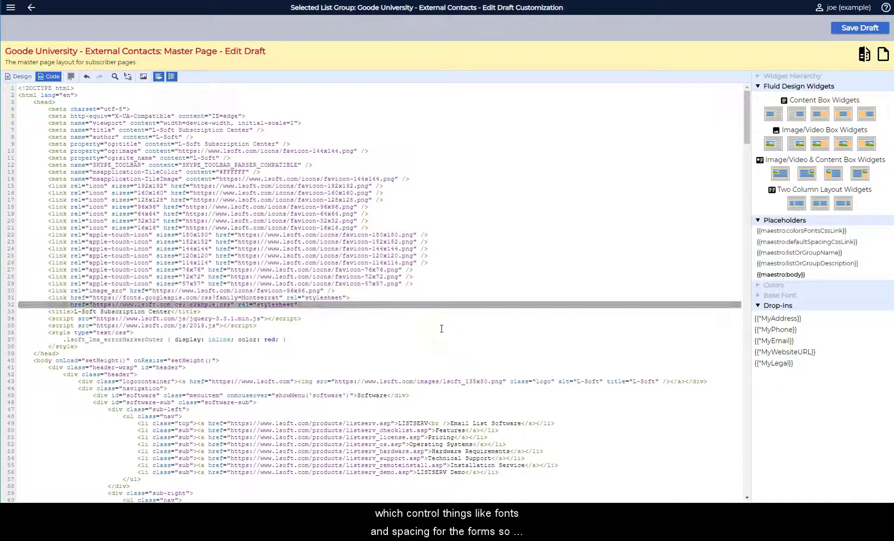
{"action": "key", "text": "ctrl+c"}
{"action": "key", "text": "Up"}
{"action": "key", "text": "Return"}
{"action": "key", "text": "Return"}
{"action": "key", "text": "Up"}
{"action": "key", "text": "Up"}
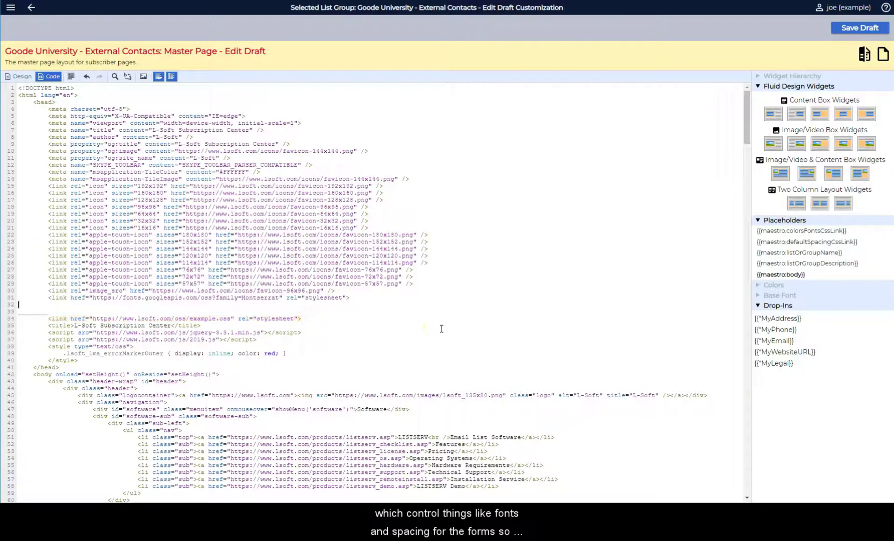
{"action": "key", "text": "ctrl+v"}
{"action": "key", "text": "ctrl+v"}
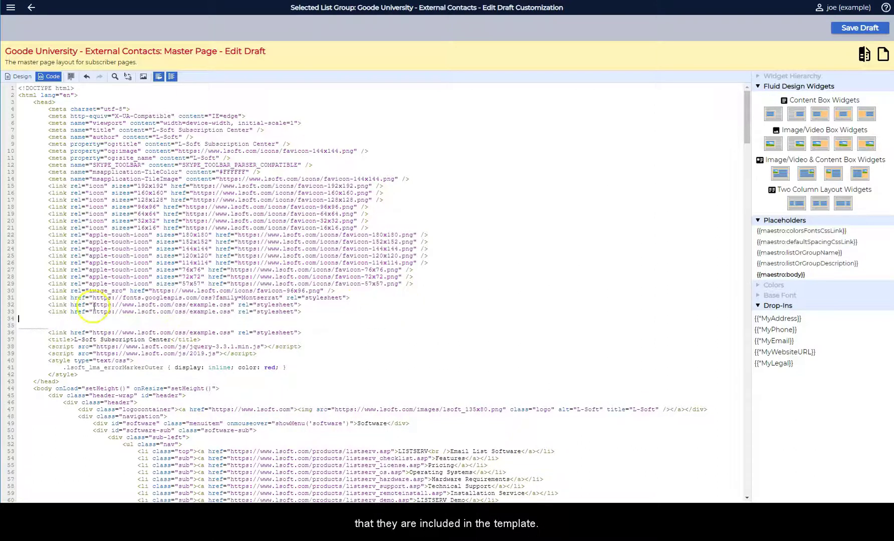
Replace the URL in the first added example.css link line with the {{maestro:colorsFontsCssLink}} placeholder.
{"action": "left_click", "coordinate": [93, 305]}
{"action": "left_click", "coordinate": [230, 304], "text": "shift"}
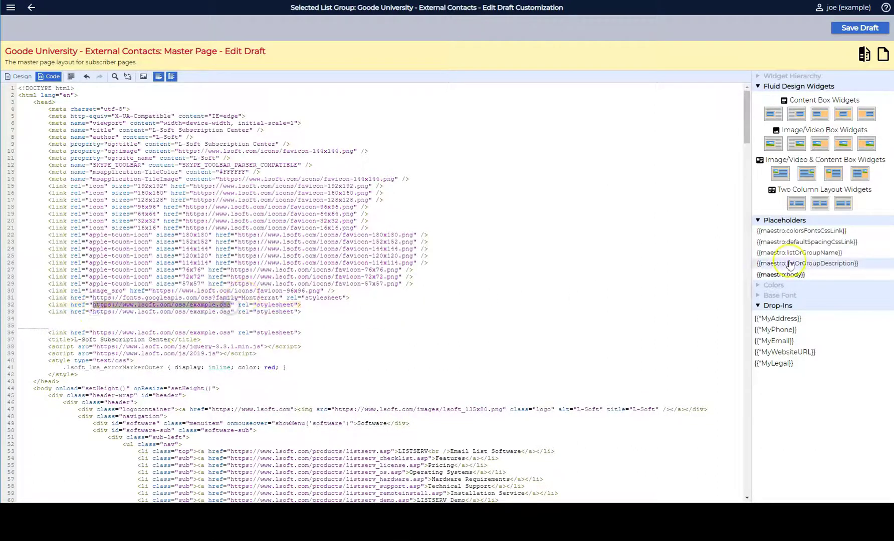
{"action": "left_click", "coordinate": [806, 231]}
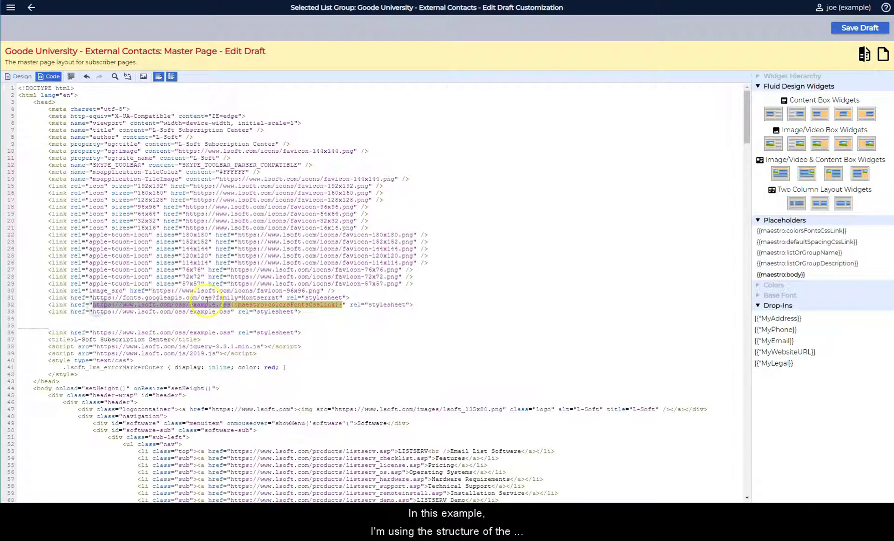
{"action": "left_click", "coordinate": [229, 305]}
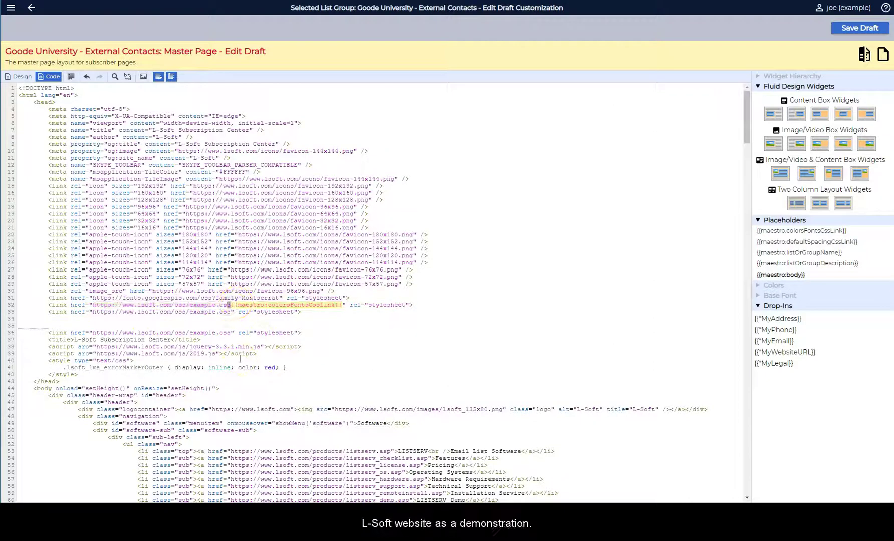
{"action": "key", "text": "shift+Left"}
{"action": "key", "text": "shift+Left"}
{"action": "key", "text": "shift+Left"}
{"action": "key", "text": "shift+Left"}
{"action": "key", "text": "shift+Left"}
{"action": "key", "text": "shift+Left"}
{"action": "key", "text": "shift+Left"}
{"action": "key", "text": "shift+Left"}
{"action": "key", "text": "shift+Left"}
{"action": "key", "text": "shift+Left"}
{"action": "key", "text": "shift+Left"}
{"action": "key", "text": "shift+Left"}
{"action": "key", "text": "shift+Left"}
{"action": "key", "text": "shift+Left"}
{"action": "key", "text": "shift+Left"}
{"action": "key", "text": "shift+Left"}
{"action": "key", "text": "shift+Left"}
{"action": "key", "text": "shift+Left"}
{"action": "key", "text": "shift+Left"}
{"action": "key", "text": "shift+Left"}
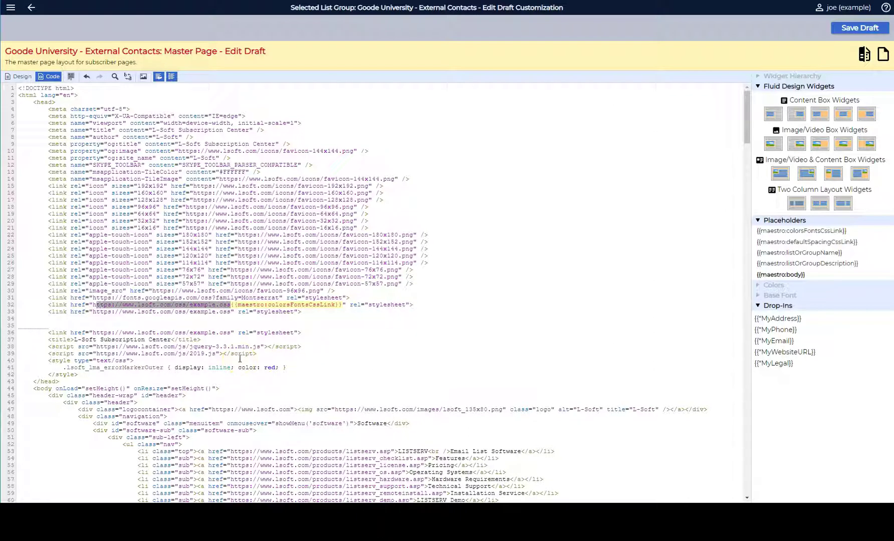
{"action": "key", "text": "shift+Left"}
{"action": "key", "text": "Delete"}
Replace the URL in the second added example.css link line with the {{maestro:defaultSpacingCssLink}} placeholder and save the draft in expert mode.
{"action": "key", "text": "Down"}
{"action": "key", "text": "shift+Right"}
{"action": "key", "text": "shift+Right"}
{"action": "key", "text": "shift+Right"}
{"action": "key", "text": "shift+Right"}
{"action": "key", "text": "shift+Right"}
{"action": "key", "text": "shift+Right"}
{"action": "key", "text": "shift+Right"}
{"action": "key", "text": "shift+Right"}
{"action": "key", "text": "shift+Right"}
{"action": "key", "text": "shift+Right"}
{"action": "key", "text": "shift+Right"}
{"action": "key", "text": "shift+Right"}
{"action": "key", "text": "shift+Right"}
{"action": "key", "text": "shift+Right"}
{"action": "key", "text": "shift+Right"}
{"action": "key", "text": "shift+Right"}
{"action": "key", "text": "shift+Right"}
{"action": "key", "text": "shift+Right"}
{"action": "key", "text": "shift+Right"}
{"action": "key", "text": "shift+Right"}
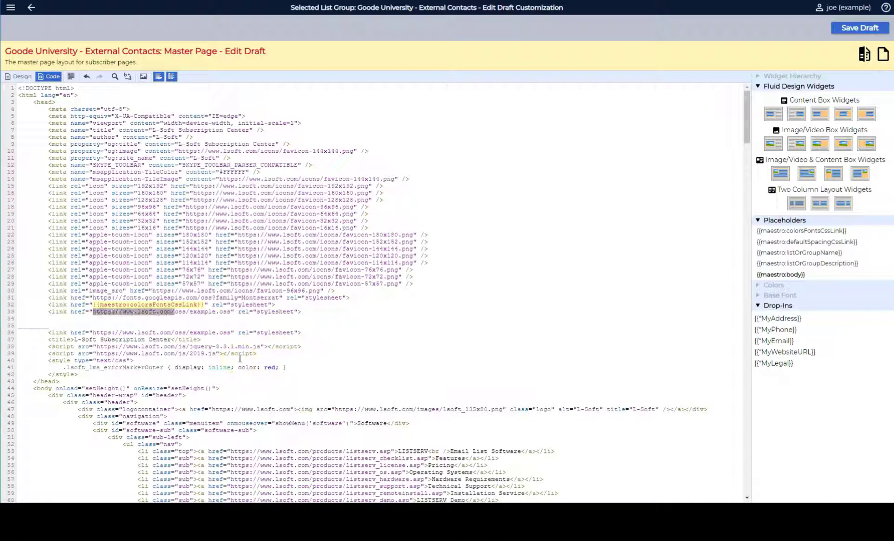
{"action": "key", "text": "Delete"}
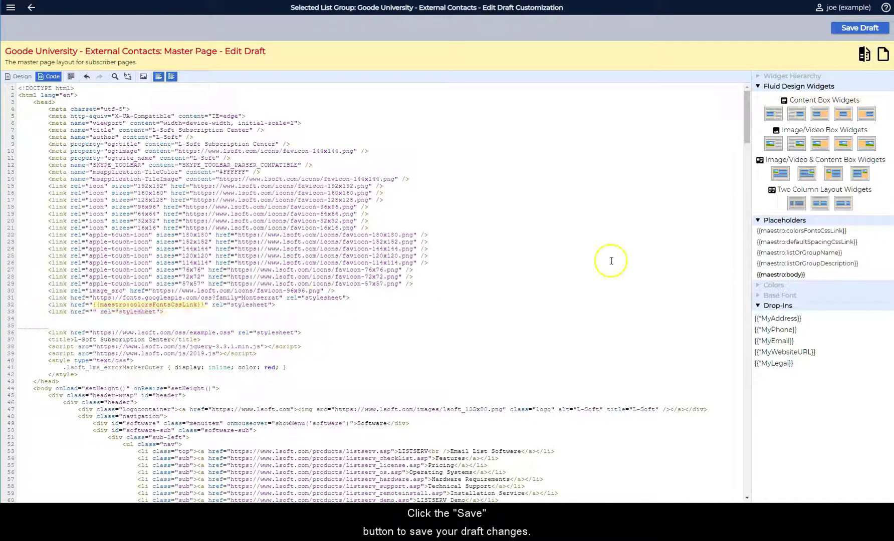
{"action": "left_click", "coordinate": [823, 244]}
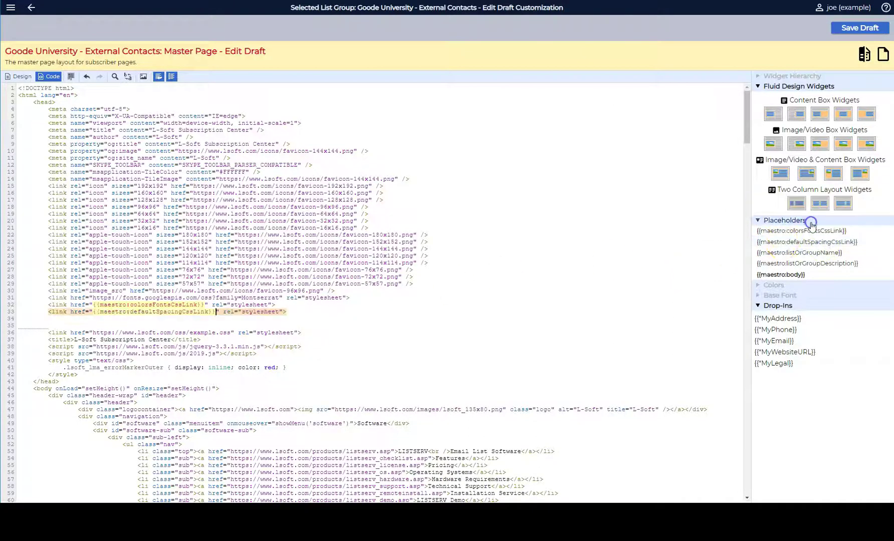
{"action": "left_click", "coordinate": [845, 29]}
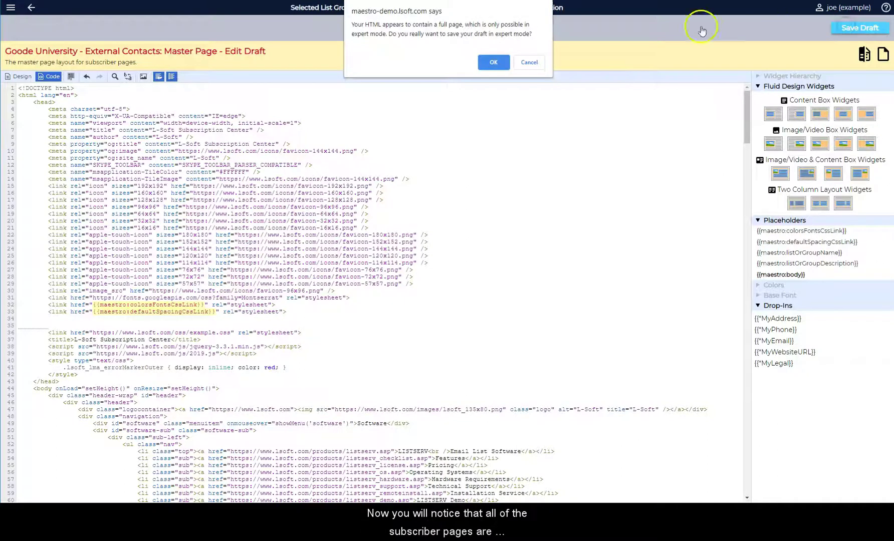
{"action": "left_click", "coordinate": [491, 60]}
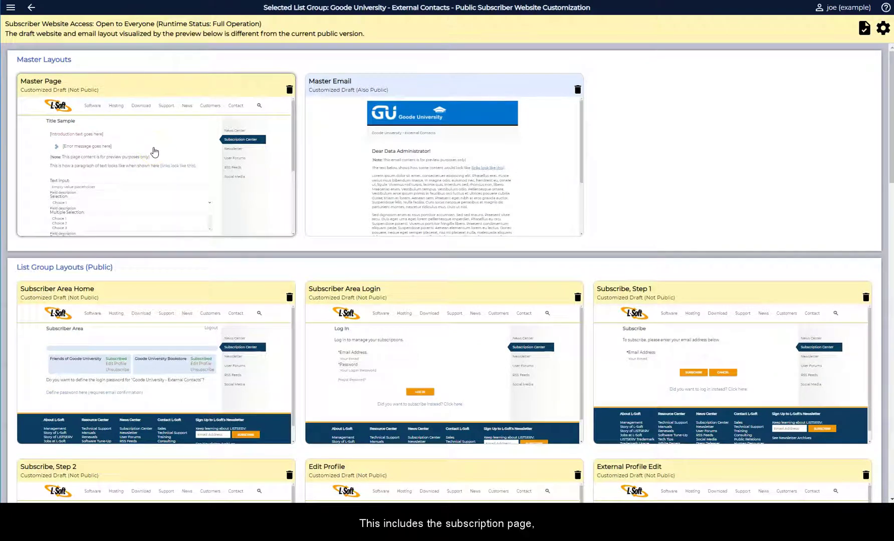
Review the draft previews of the list group layouts, including the status and error message display masters.
{"action": "left_click", "coordinate": [148, 156]}
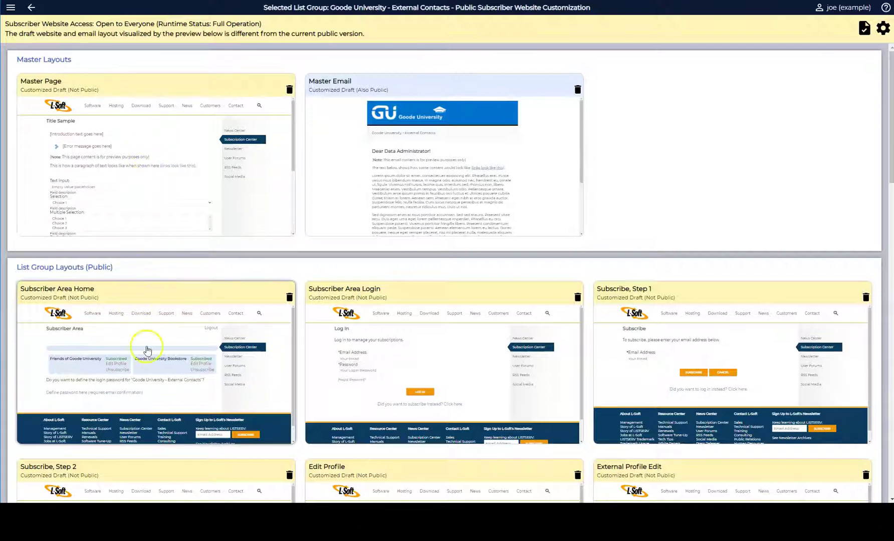
{"action": "scroll", "coordinate": [478, 374], "scroll_direction": "down", "scroll_amount": 1}
{"action": "scroll", "coordinate": [478, 374], "scroll_direction": "down", "scroll_amount": 2}
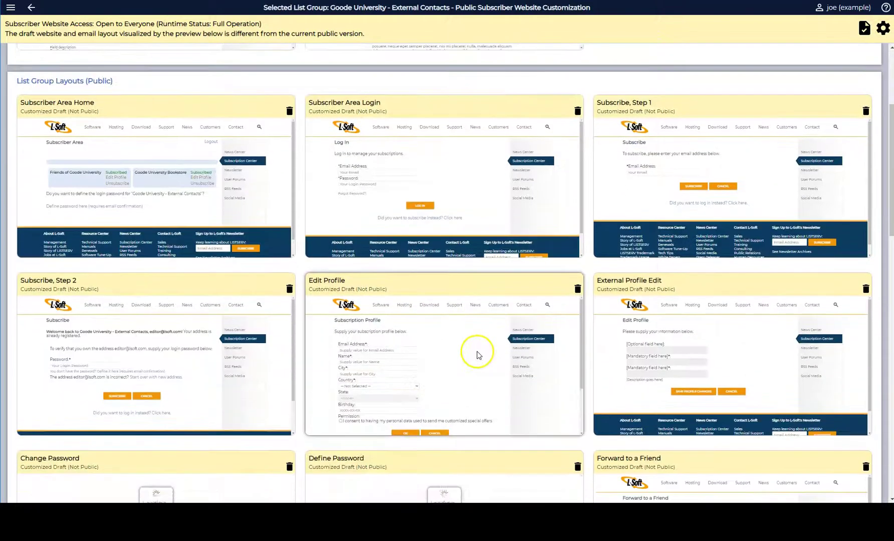
{"action": "scroll", "coordinate": [478, 356], "scroll_direction": "down", "scroll_amount": 3}
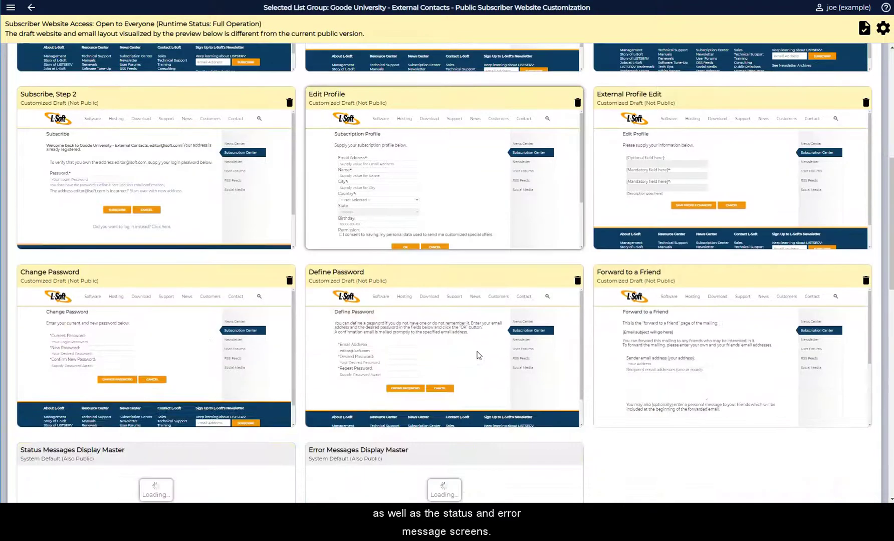
{"action": "scroll", "coordinate": [476, 351], "scroll_direction": "down", "scroll_amount": 3}
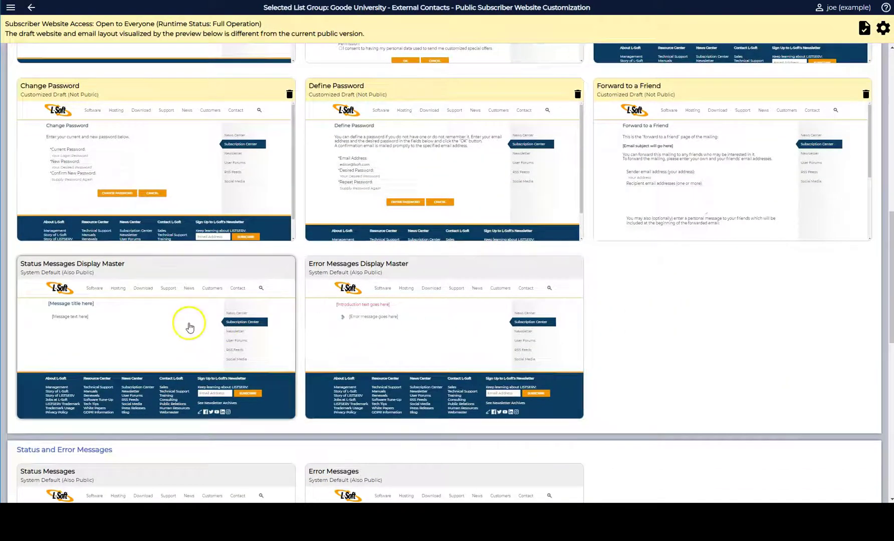
{"action": "scroll", "coordinate": [448, 337], "scroll_direction": "up", "scroll_amount": 3}
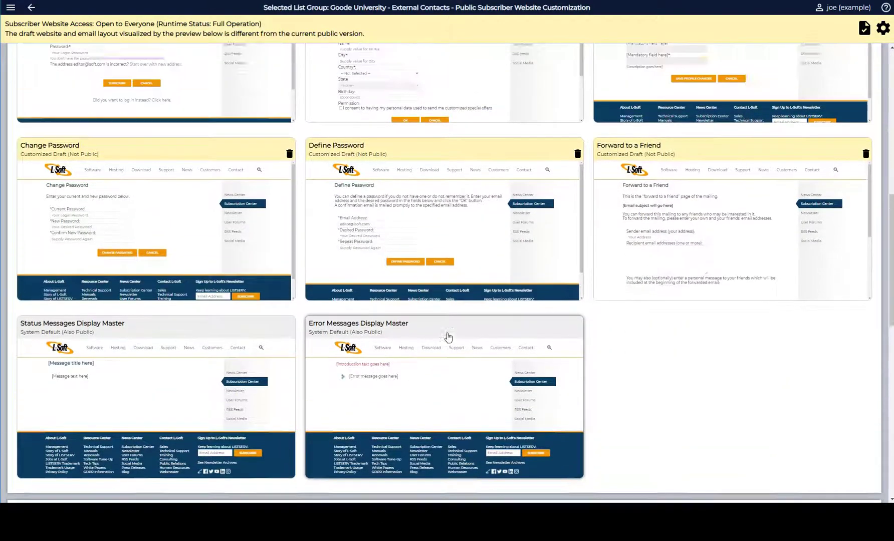
{"action": "scroll", "coordinate": [447, 337], "scroll_direction": "up", "scroll_amount": 3}
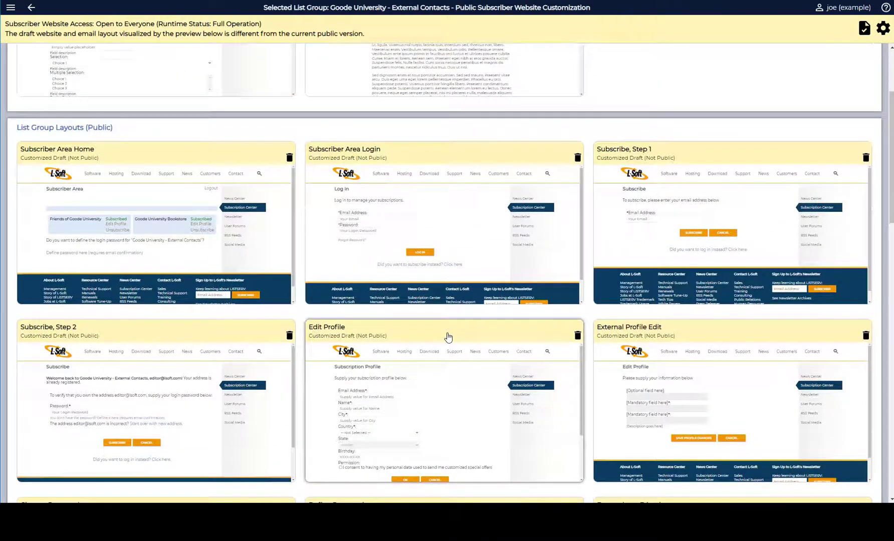
Open the Subscriber Area Login page draft and show its HTML code.
{"action": "left_click", "coordinate": [447, 287]}
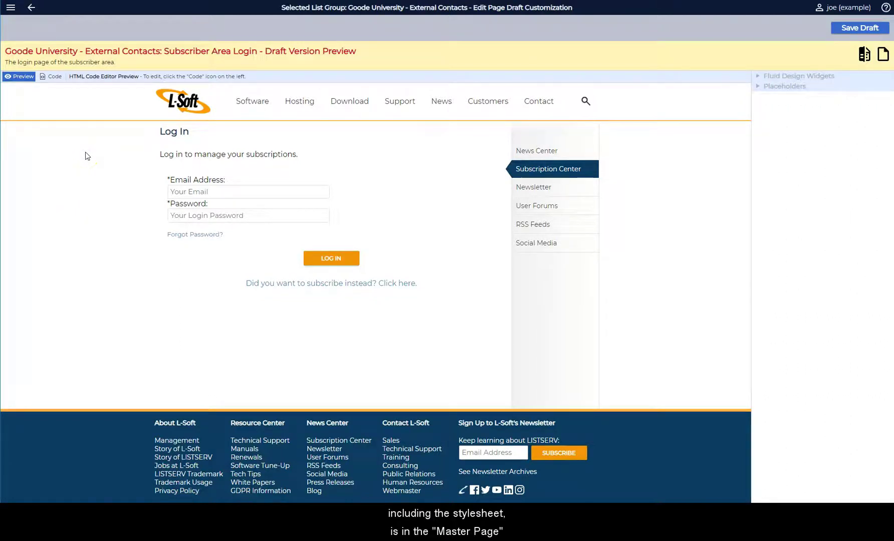
{"action": "left_click", "coordinate": [52, 77]}
{"action": "scroll", "coordinate": [364, 187], "scroll_direction": "down", "scroll_amount": 1}
{"action": "scroll", "coordinate": [364, 188], "scroll_direction": "down", "scroll_amount": 5}
{"action": "scroll", "coordinate": [361, 196], "scroll_direction": "up", "scroll_amount": 6}
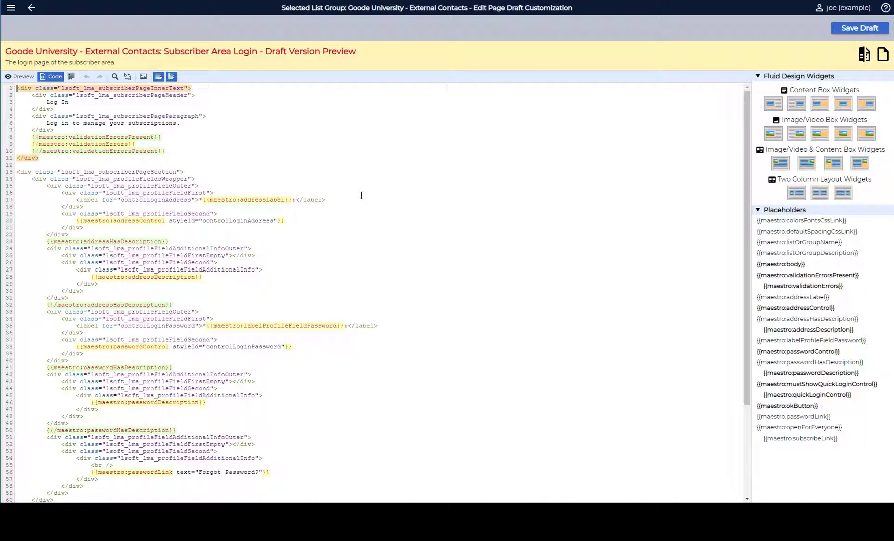
Examine the green condition blocks and yellow placeholders in the login page code, including addressHasDescription and validationErrors.
{"action": "left_click", "coordinate": [174, 150]}
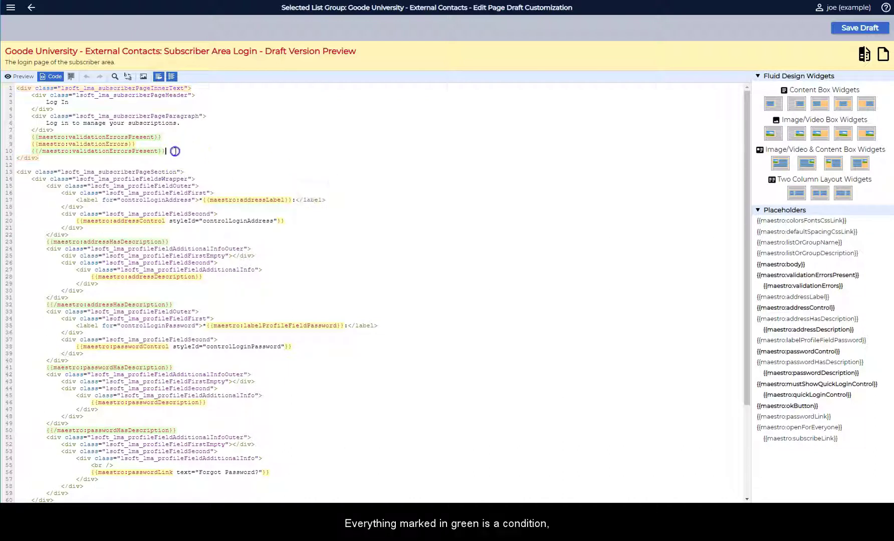
{"action": "left_click", "coordinate": [282, 258]}
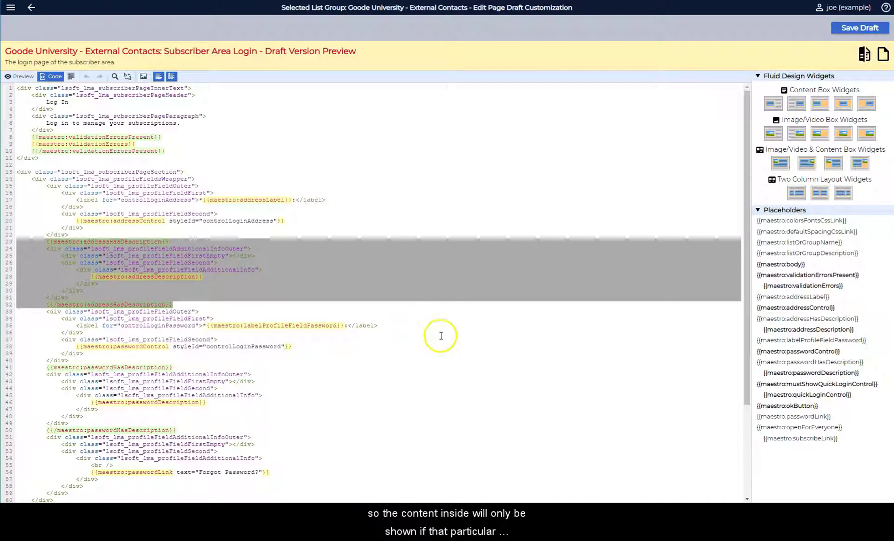
{"action": "left_click", "coordinate": [441, 335]}
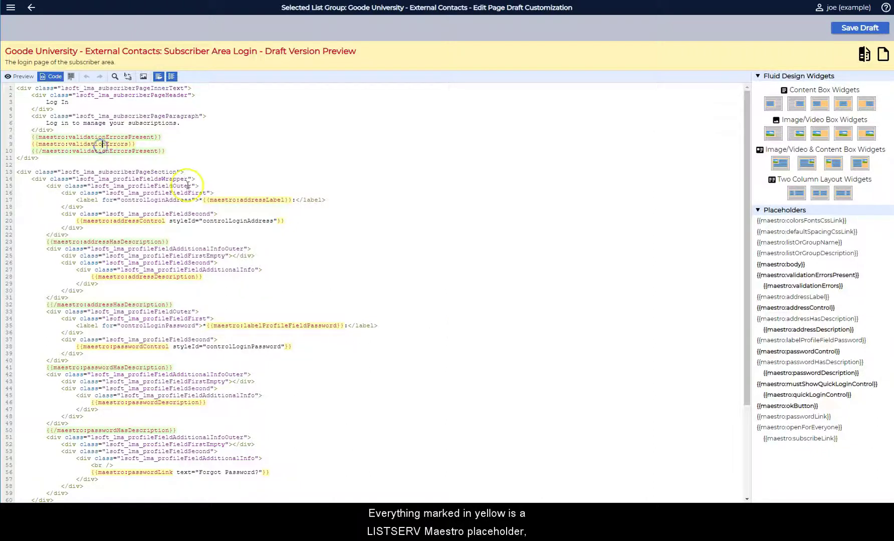
{"action": "left_click", "coordinate": [234, 199]}
{"action": "left_click", "coordinate": [244, 327]}
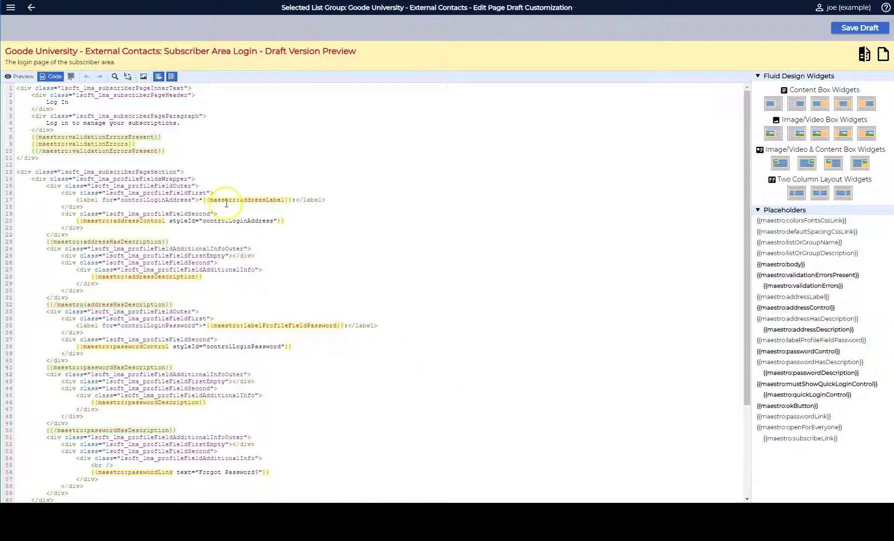
{"action": "left_click_drag", "start_coordinate": [140, 145], "coordinate": [34, 144]}
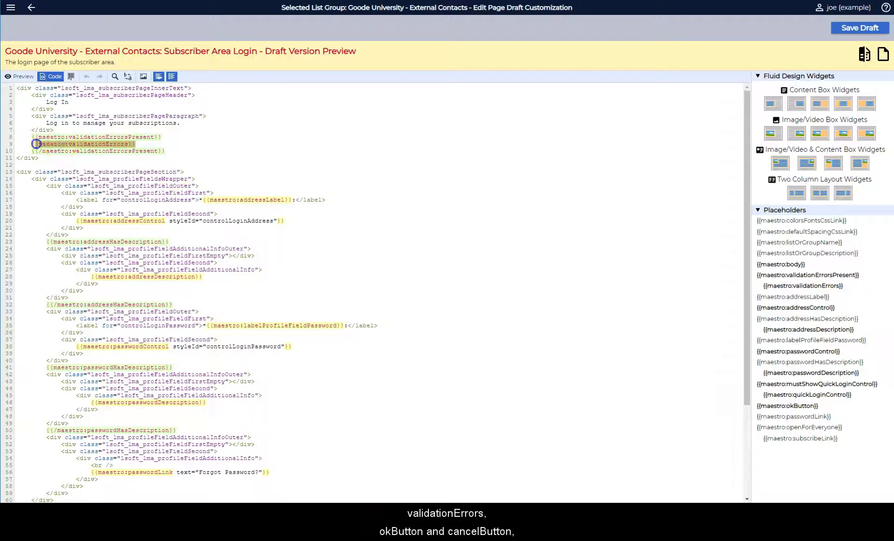
{"action": "left_click", "coordinate": [395, 272]}
Check the description of the {{maestro:listOrGroupName}} placeholder available for the login page.
{"action": "scroll", "coordinate": [395, 272], "scroll_direction": "down", "scroll_amount": 3}
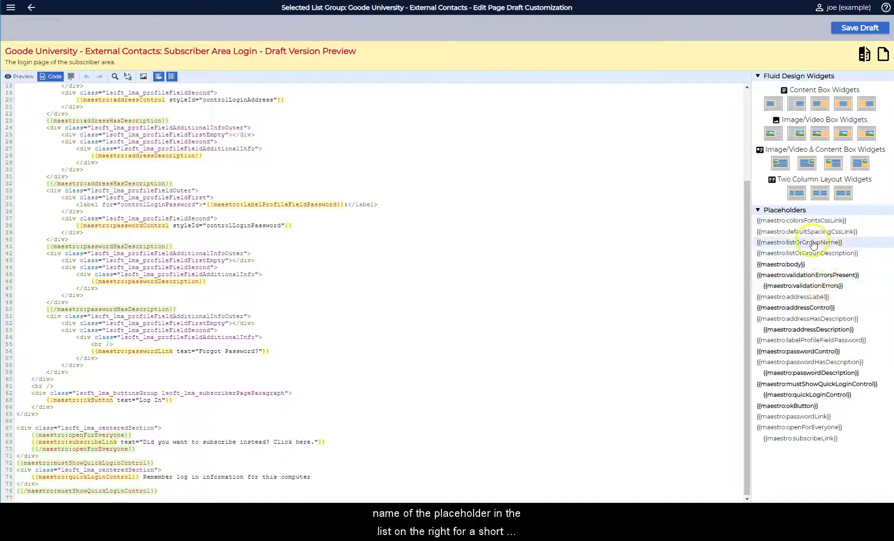
{"action": "mouse_move", "coordinate": [813, 243]}
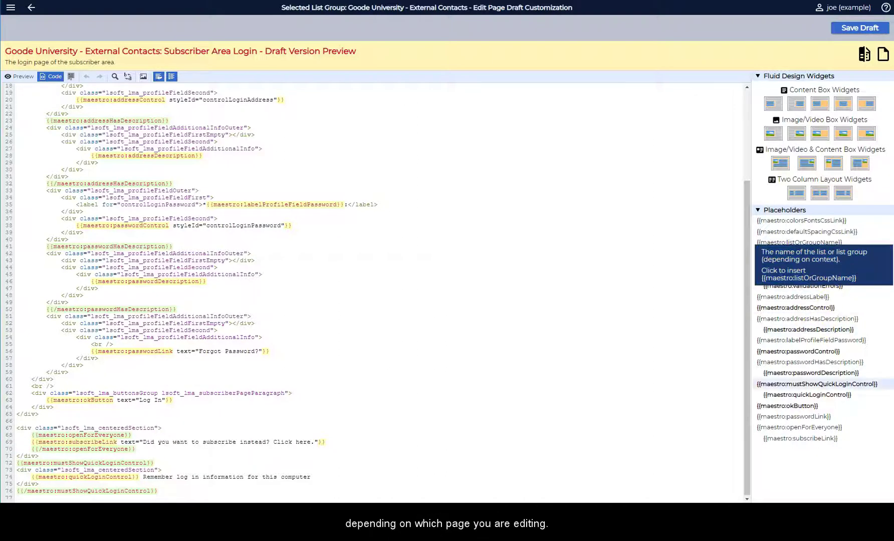
{"action": "left_click", "coordinate": [776, 244]}
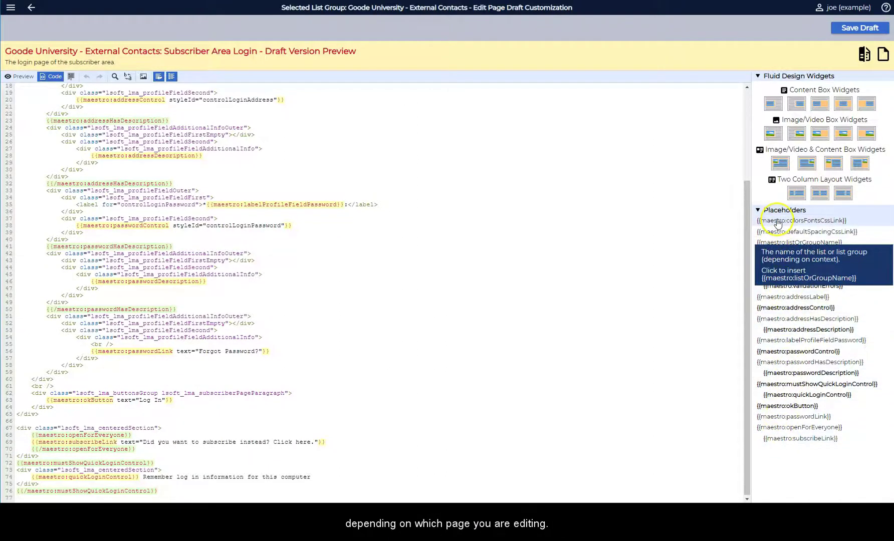
{"action": "left_click", "coordinate": [373, 259]}
{"action": "scroll", "coordinate": [94, 300], "scroll_direction": "up", "scroll_amount": 3}
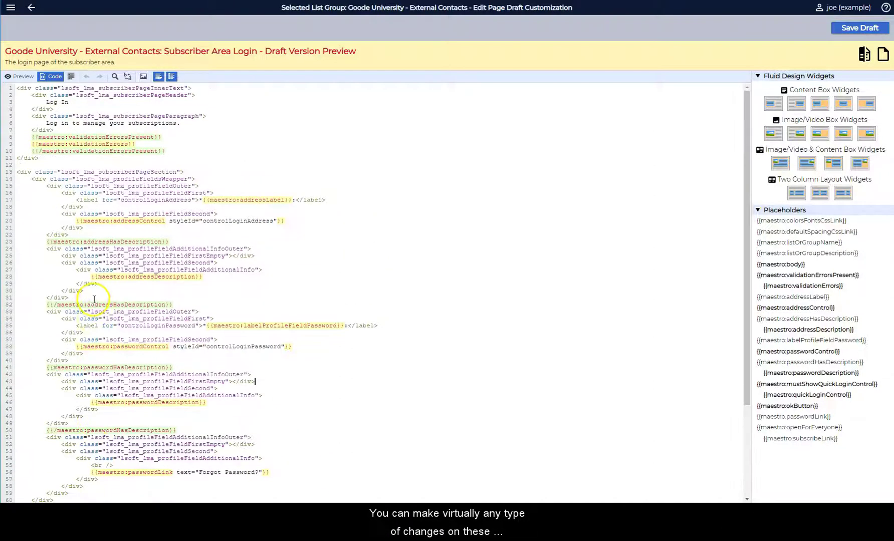
Paste the opening "fulltableframe" table code with a "Log In" blueboxtop heading and centered boxcontent cell above the login form's subscriberPageSection div.
{"action": "left_click", "coordinate": [34, 163]}
{"action": "key", "text": "Return"}
{"action": "key", "text": "Return"}
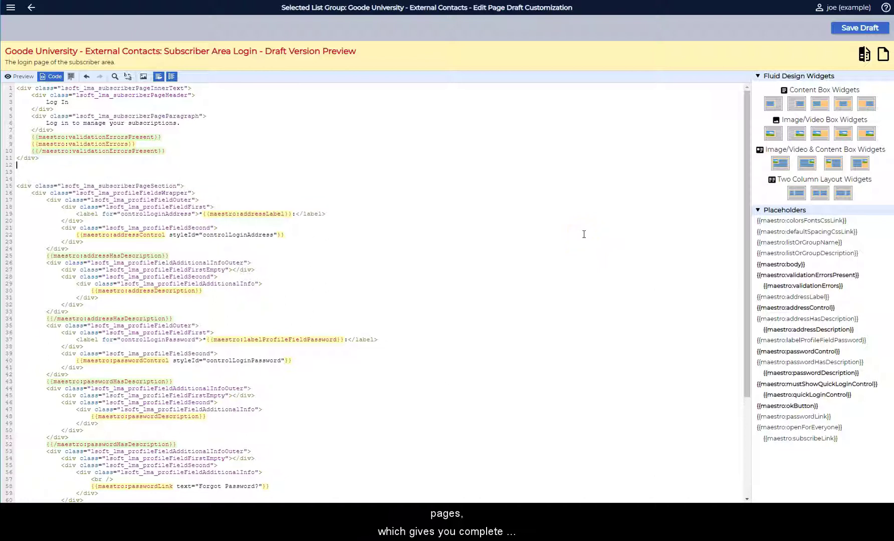
{"action": "key", "text": "Return"}
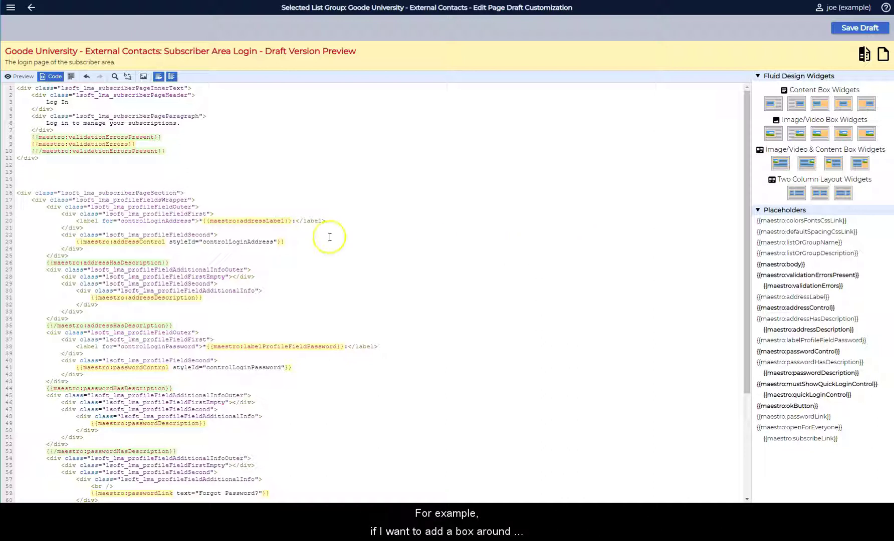
{"action": "key", "text": "ctrl+v"}
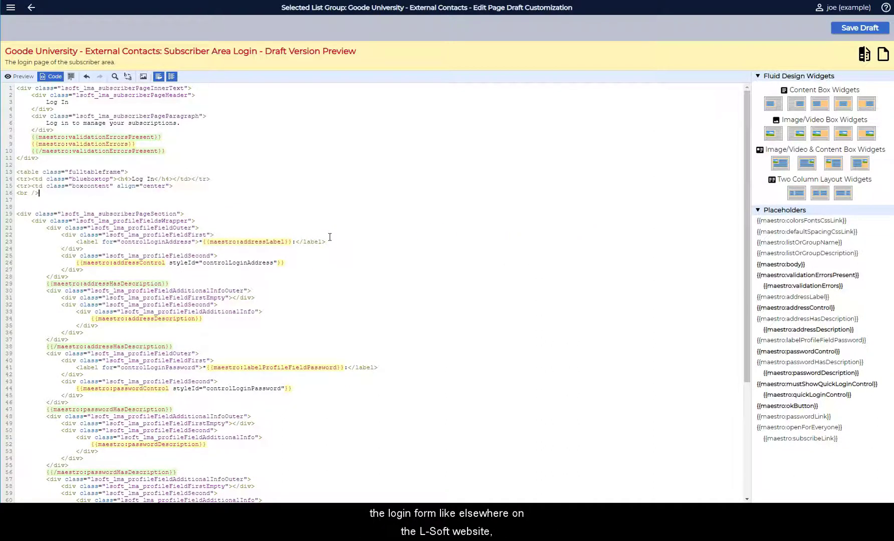
Add the closing code <br /> </td></tr> </table> <br /> below the login form's section and preview the page.
{"action": "scroll", "coordinate": [330, 237], "scroll_direction": "down", "scroll_amount": 3}
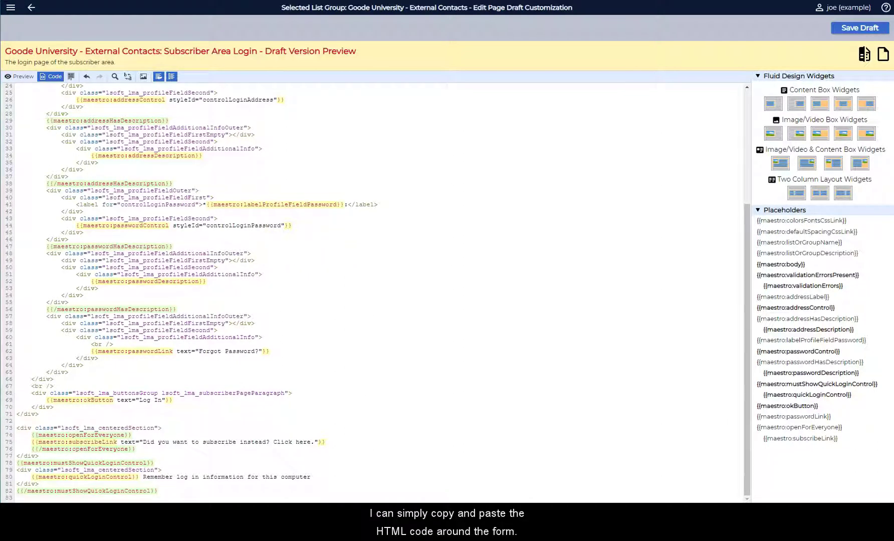
{"action": "left_click", "coordinate": [197, 425]}
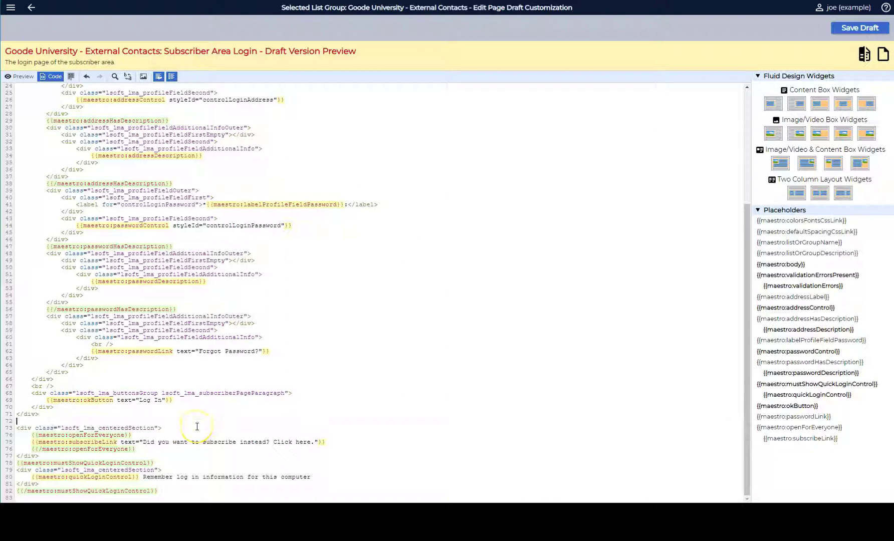
{"action": "type", "text": "<br /> </td></tr> </table> <br />"}
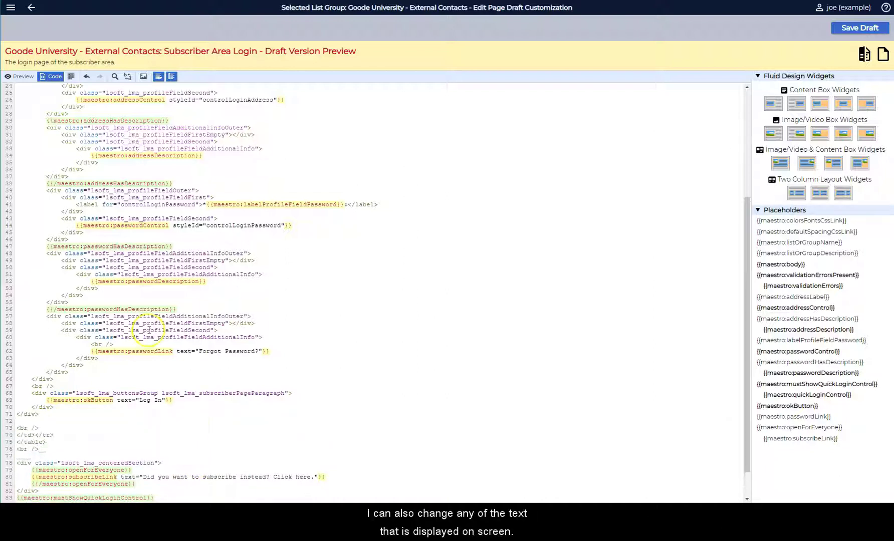
{"action": "left_click", "coordinate": [21, 77]}
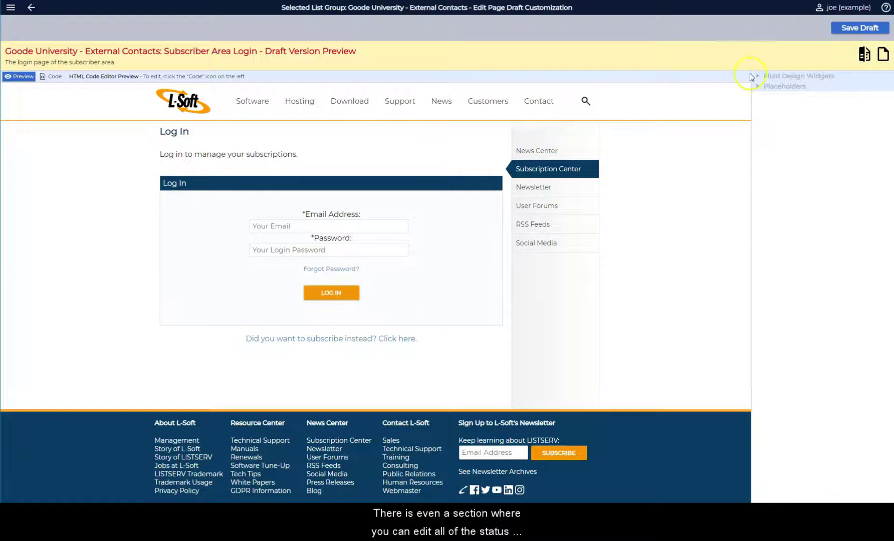
Save the Subscriber Area Login draft and go to the Status and Error Messages layouts.
{"action": "left_click", "coordinate": [849, 29]}
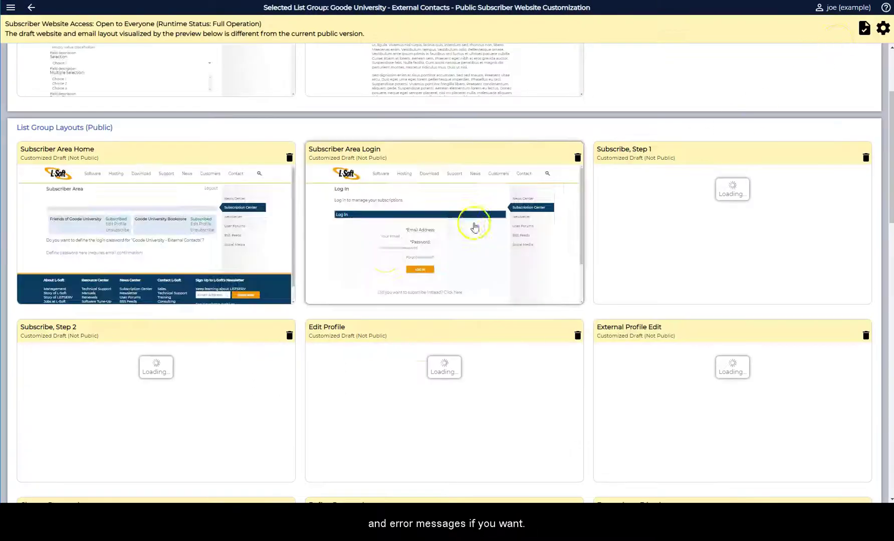
{"action": "scroll", "coordinate": [434, 262], "scroll_direction": "down", "scroll_amount": 3}
{"action": "scroll", "coordinate": [375, 263], "scroll_direction": "down", "scroll_amount": 10}
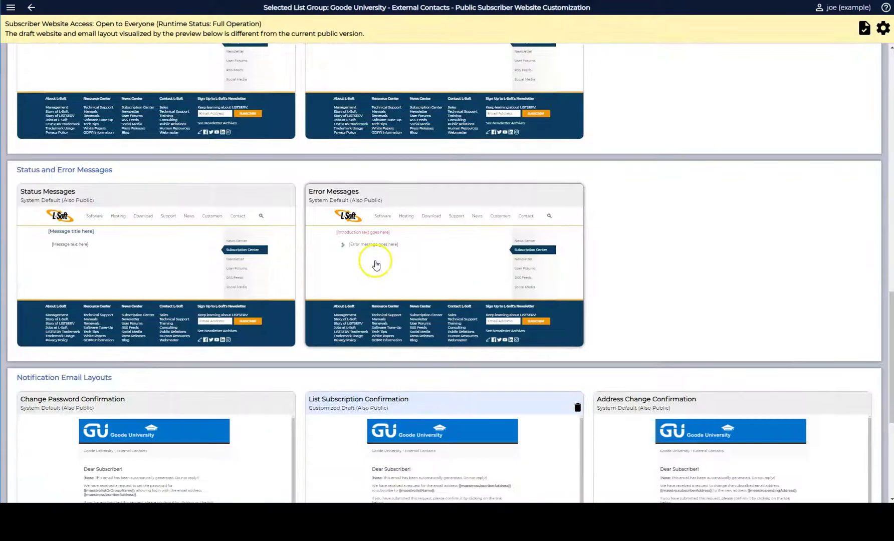
Open the Status Messages and preview the Unregister cancelled, List Unsubscribe Cancelled and Successfully sent confirmation email messages.
{"action": "left_click", "coordinate": [173, 284]}
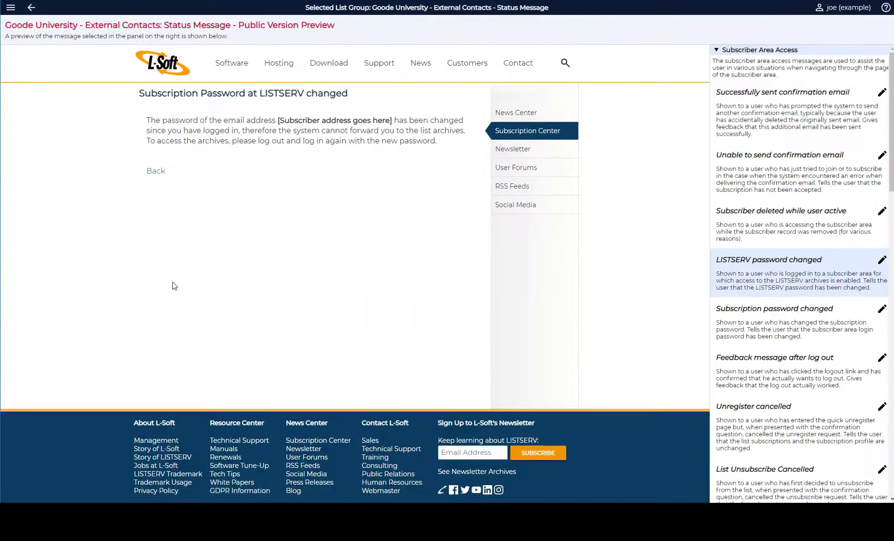
{"action": "scroll", "coordinate": [750, 273], "scroll_direction": "down", "scroll_amount": 3}
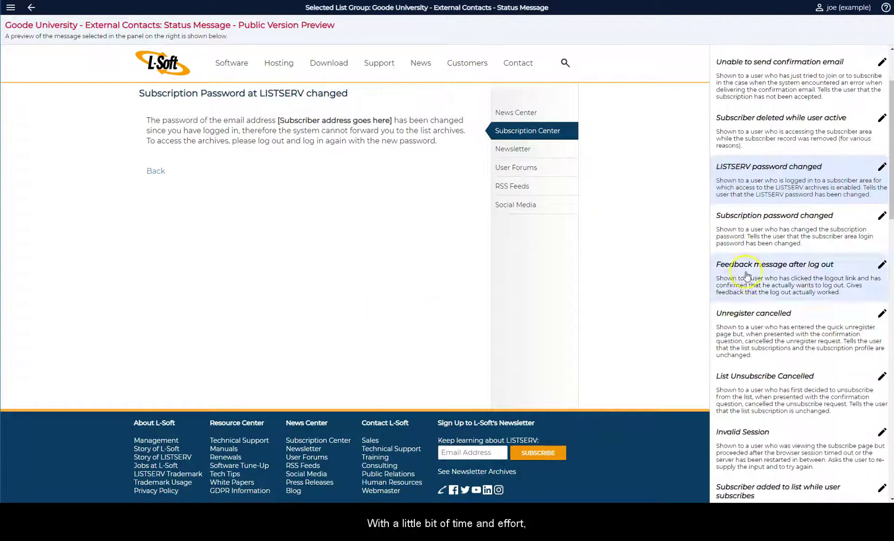
{"action": "left_click", "coordinate": [744, 330]}
{"action": "scroll", "coordinate": [744, 301], "scroll_direction": "down", "scroll_amount": 6}
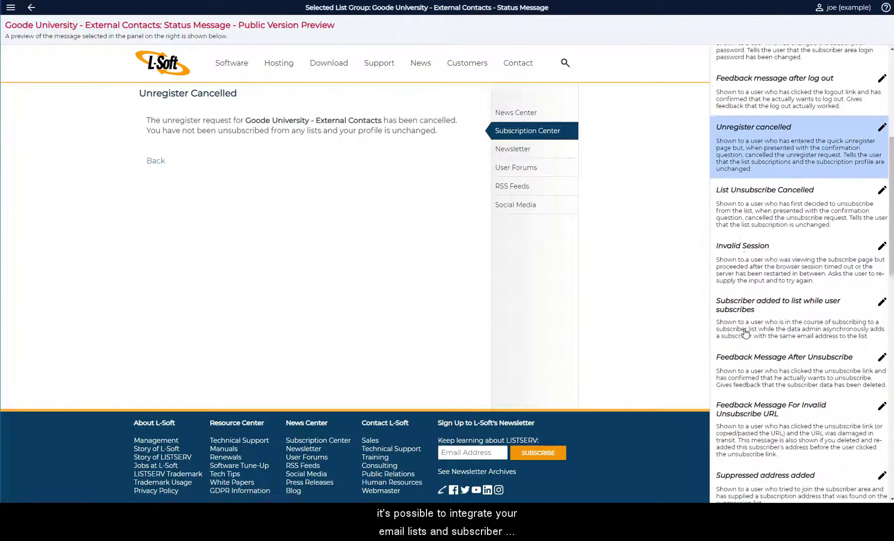
{"action": "left_click", "coordinate": [746, 211]}
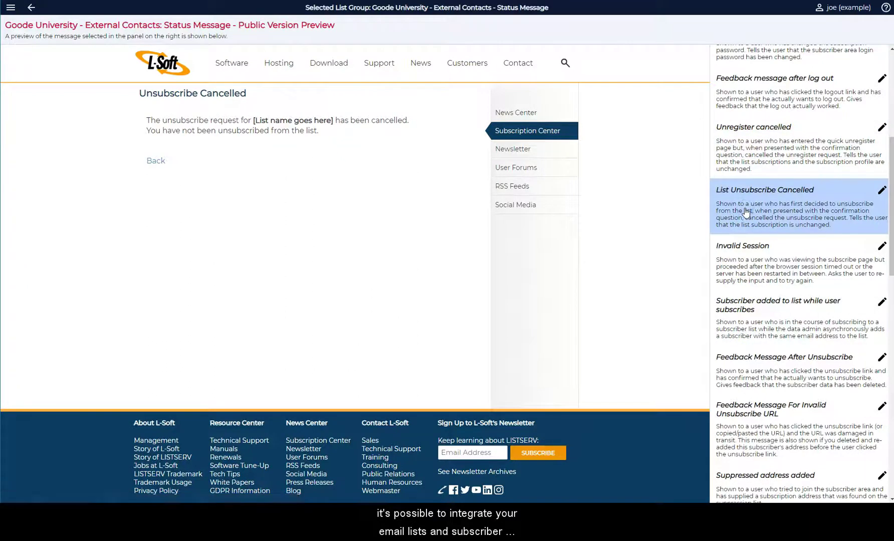
{"action": "scroll", "coordinate": [741, 215], "scroll_direction": "up", "scroll_amount": 9}
{"action": "left_click", "coordinate": [758, 118]}
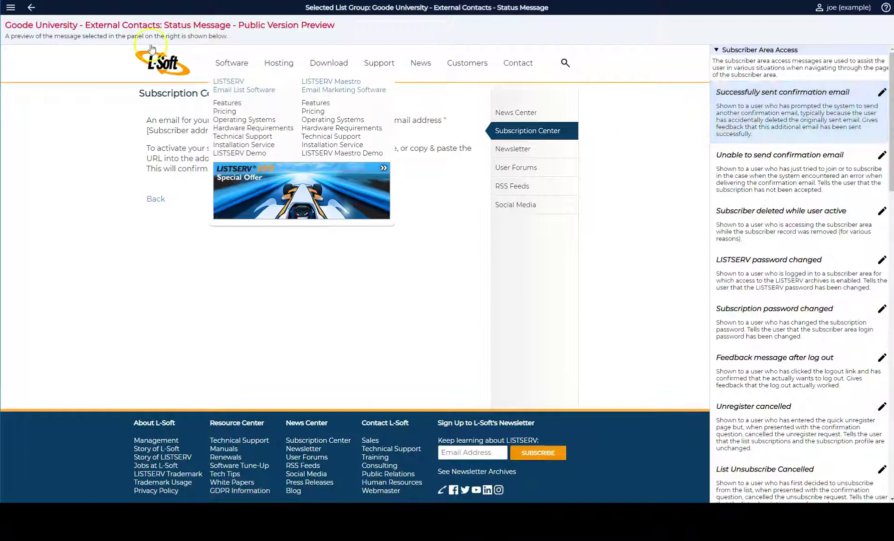
Return to the website customization overview and review the Master Layouts and List Group Layouts.
{"action": "left_click", "coordinate": [32, 11]}
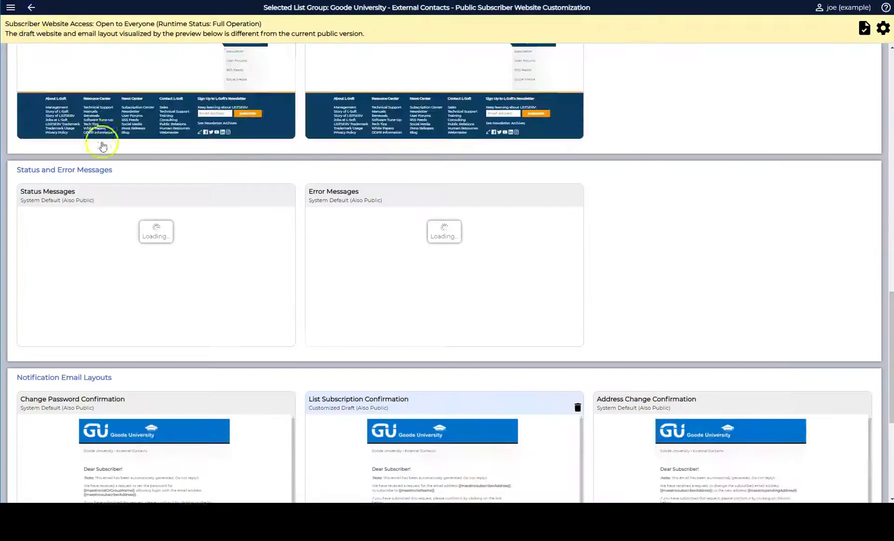
{"action": "scroll", "coordinate": [191, 232], "scroll_direction": "up", "scroll_amount": 10}
{"action": "scroll", "coordinate": [188, 236], "scroll_direction": "up", "scroll_amount": 4}
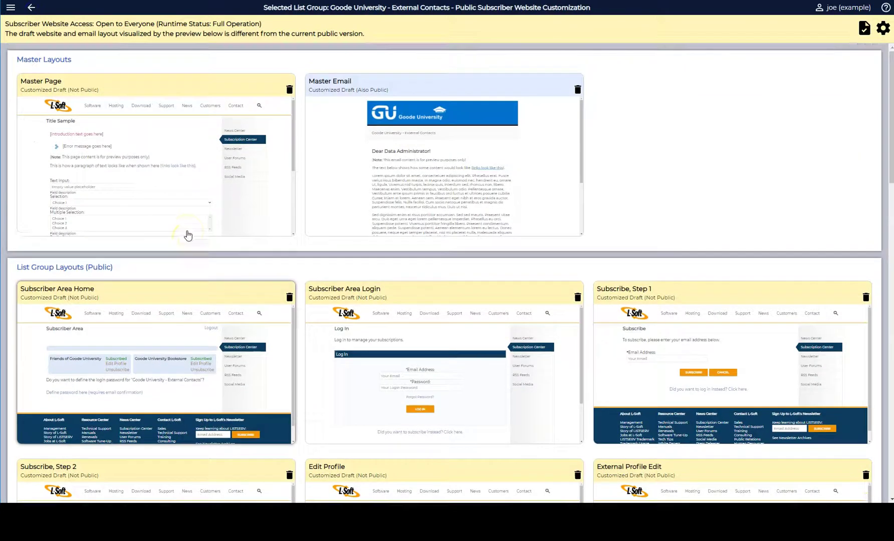